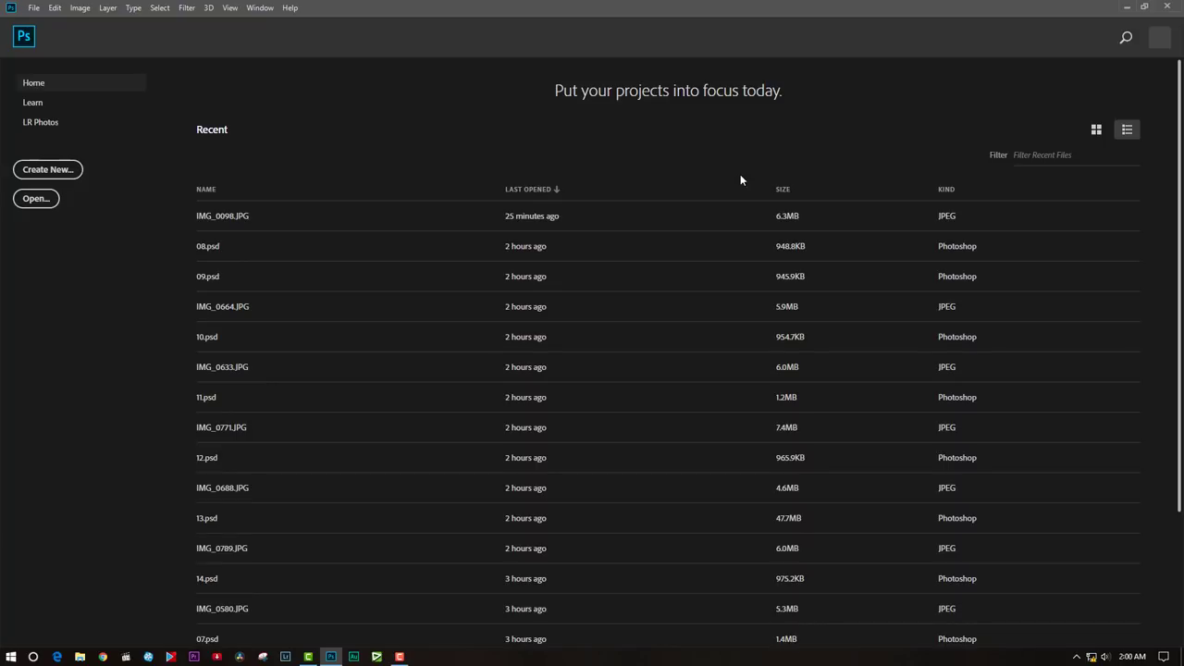
- Bring up the Open file dialog from the Photoshop Home screen
left_click(33, 200)
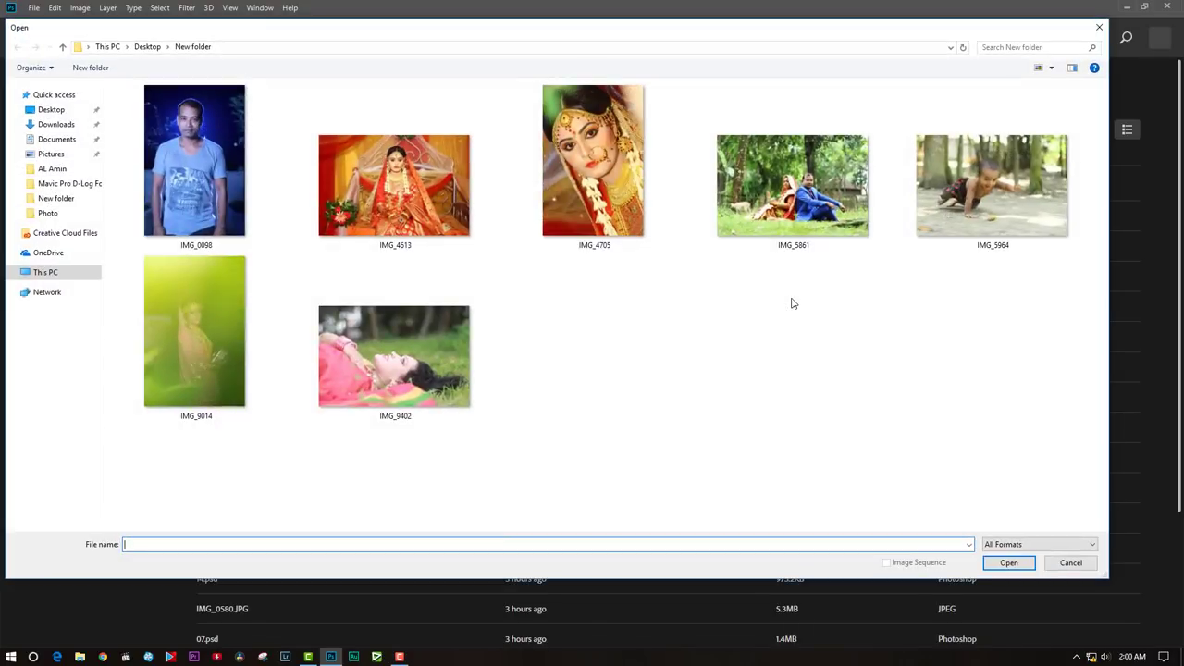
- Select IMG_0098 in the New folder photos and check its 6.33 MB size in Properties
left_click(835, 362)
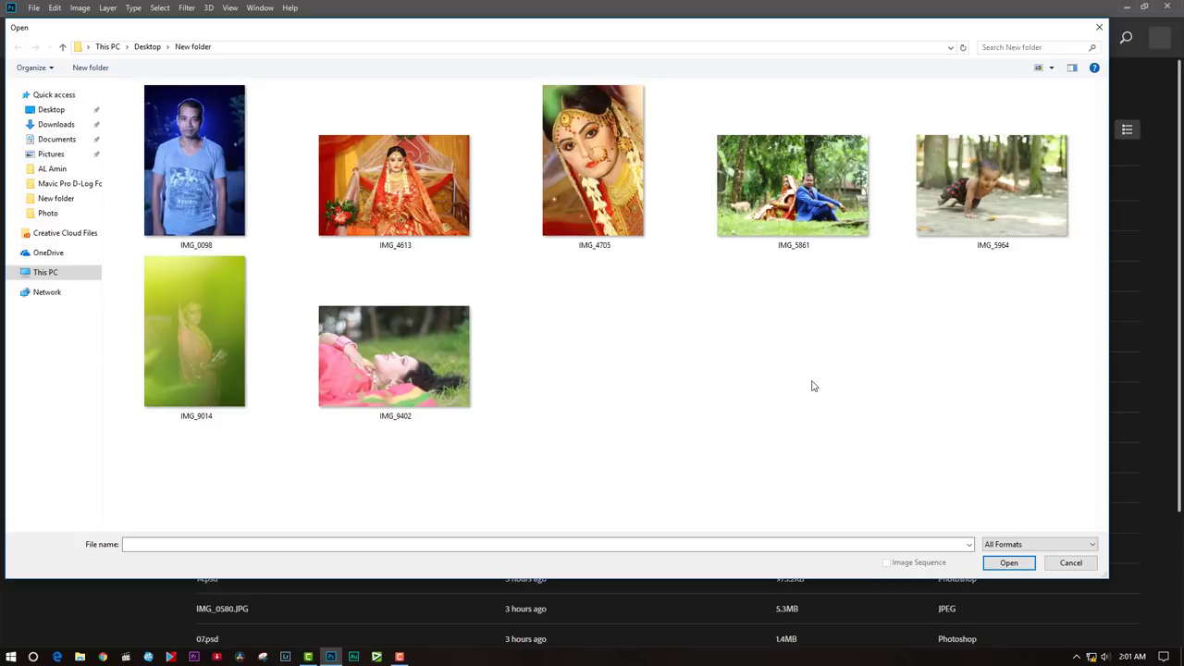
left_click(184, 164)
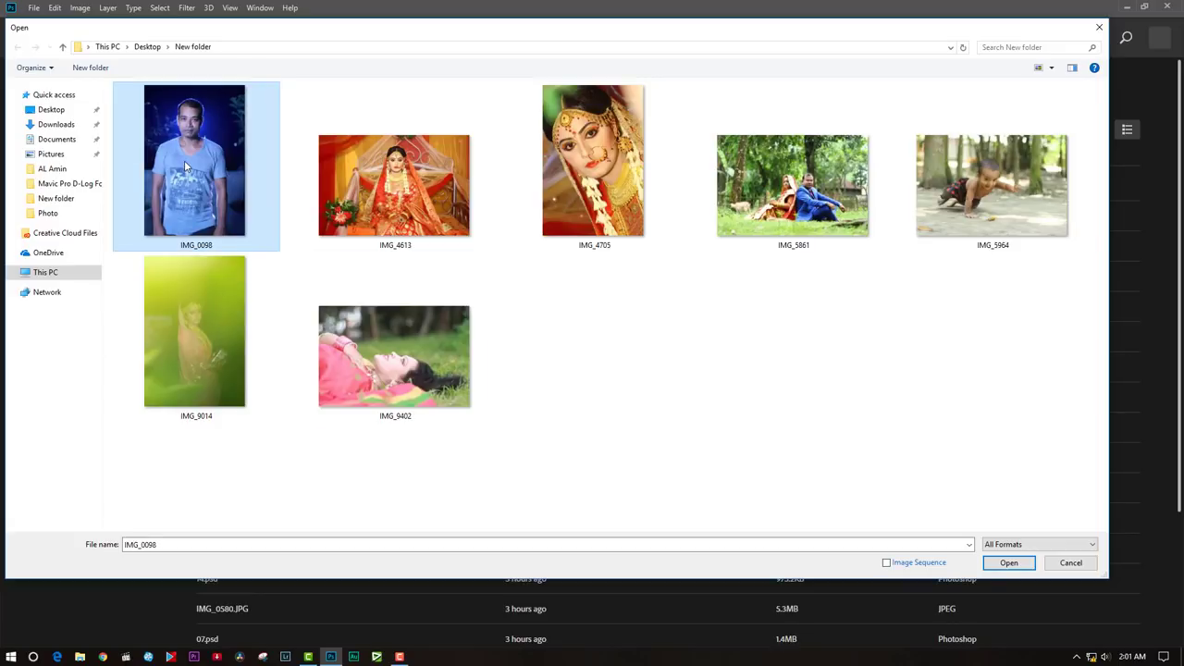
right_click(184, 159)
left_click(232, 583)
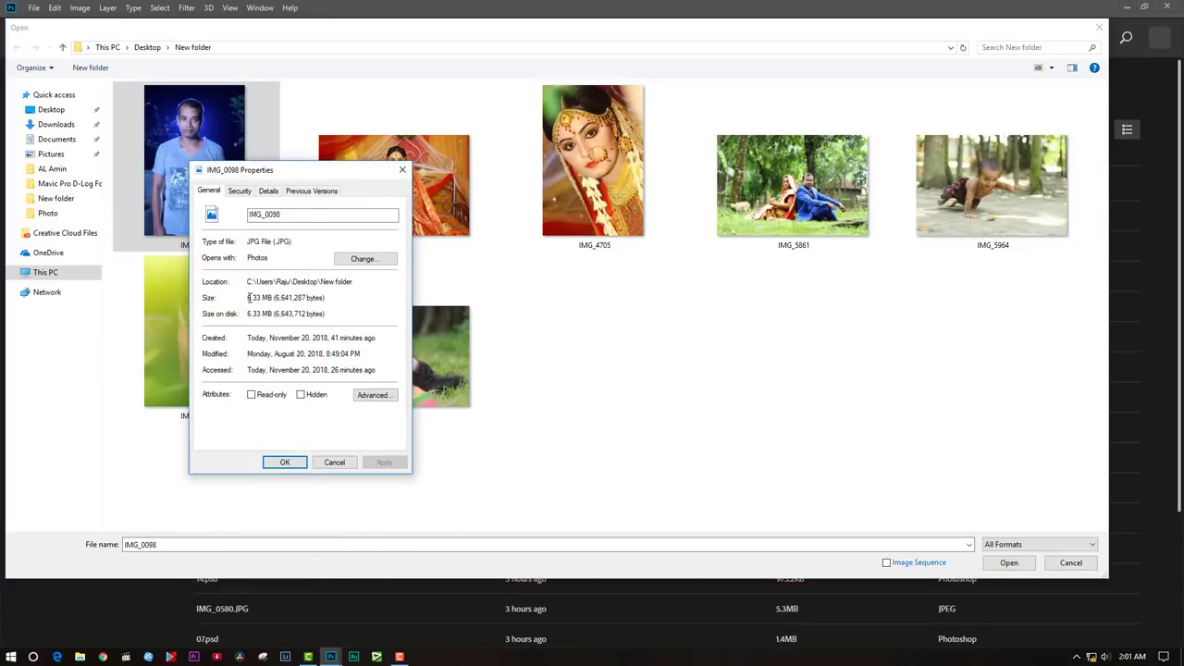
left_click_drag(248, 298, 298, 298)
left_click(311, 298)
left_click(402, 174)
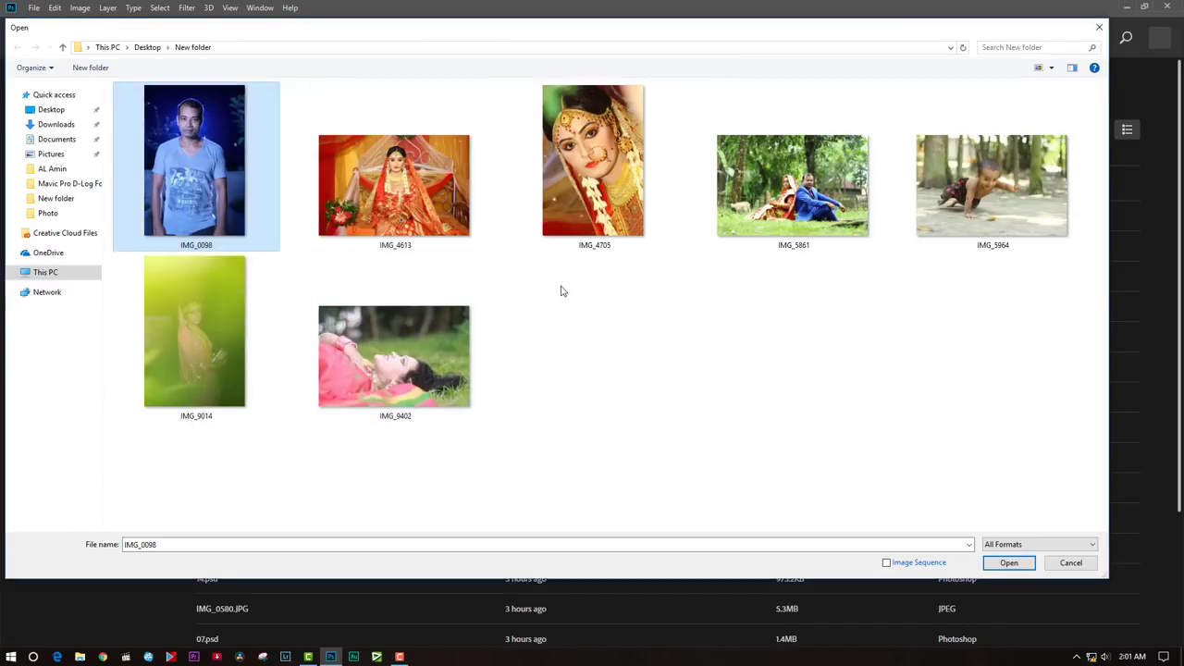
- Check IMG_9014's Properties to confirm it is a 20.3 MB CR2 raw file
right_click(212, 305)
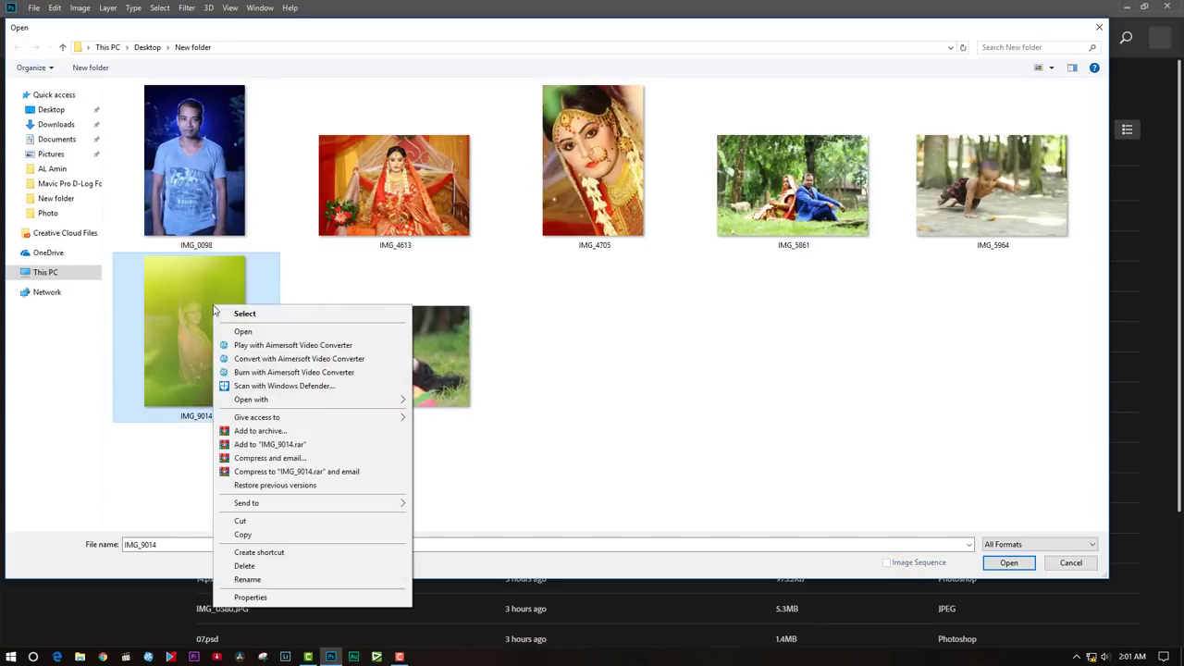
left_click(250, 597)
left_click_drag(351, 307, 554, 187)
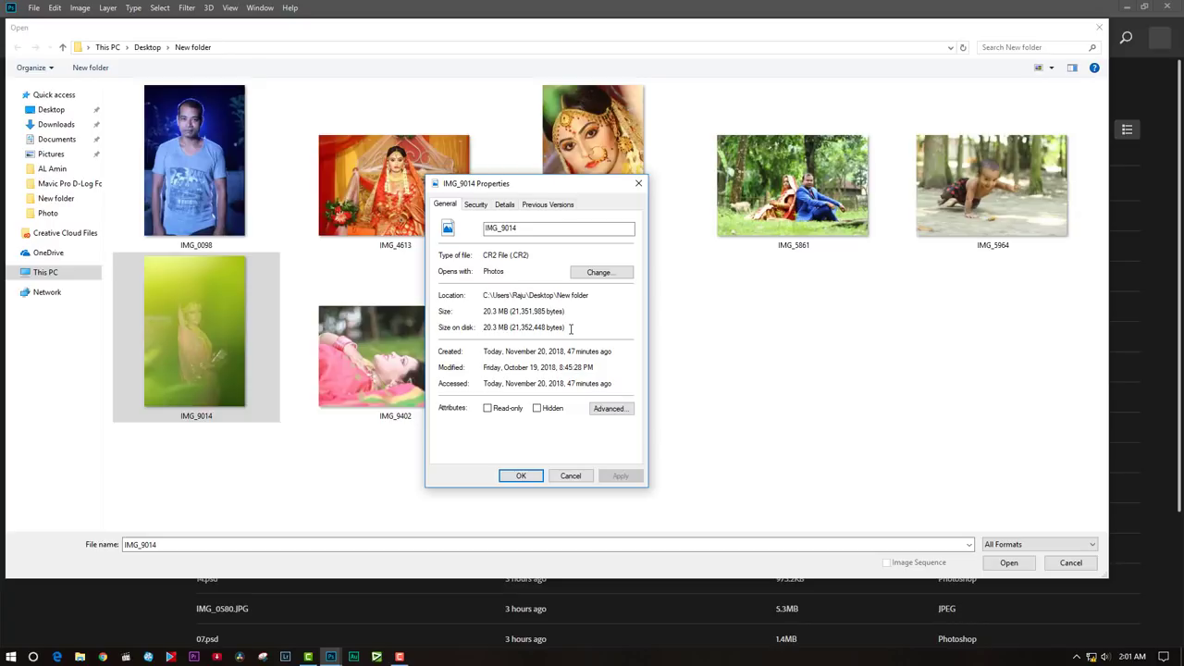
left_click(571, 475)
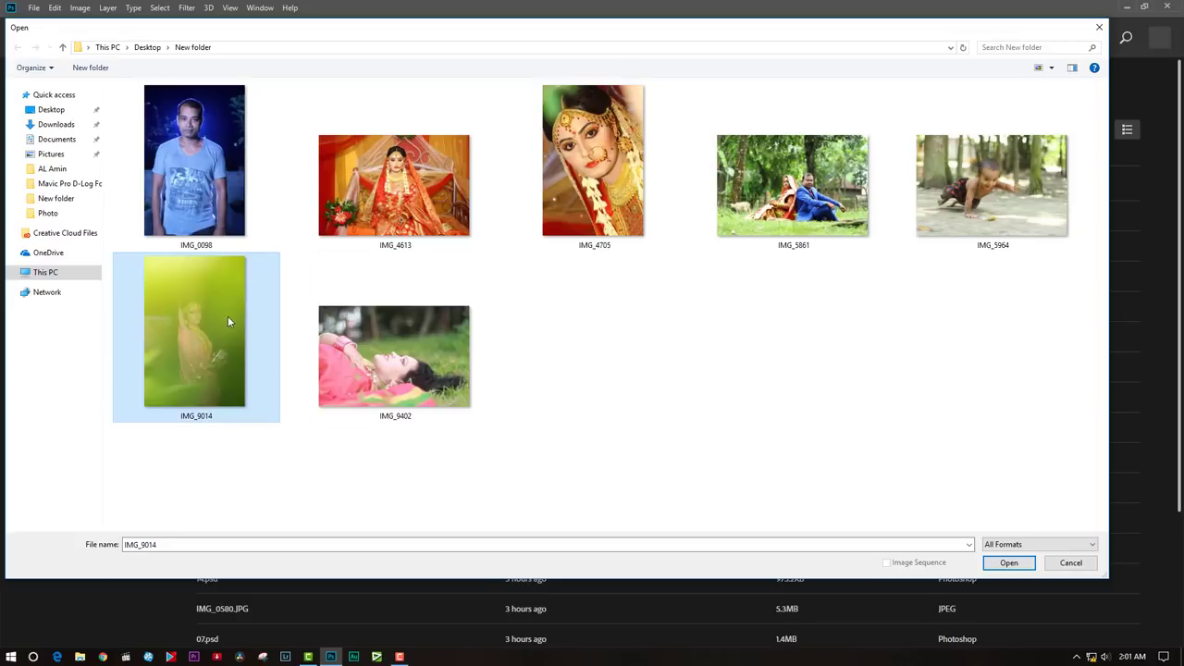
mouse_move(224, 320)
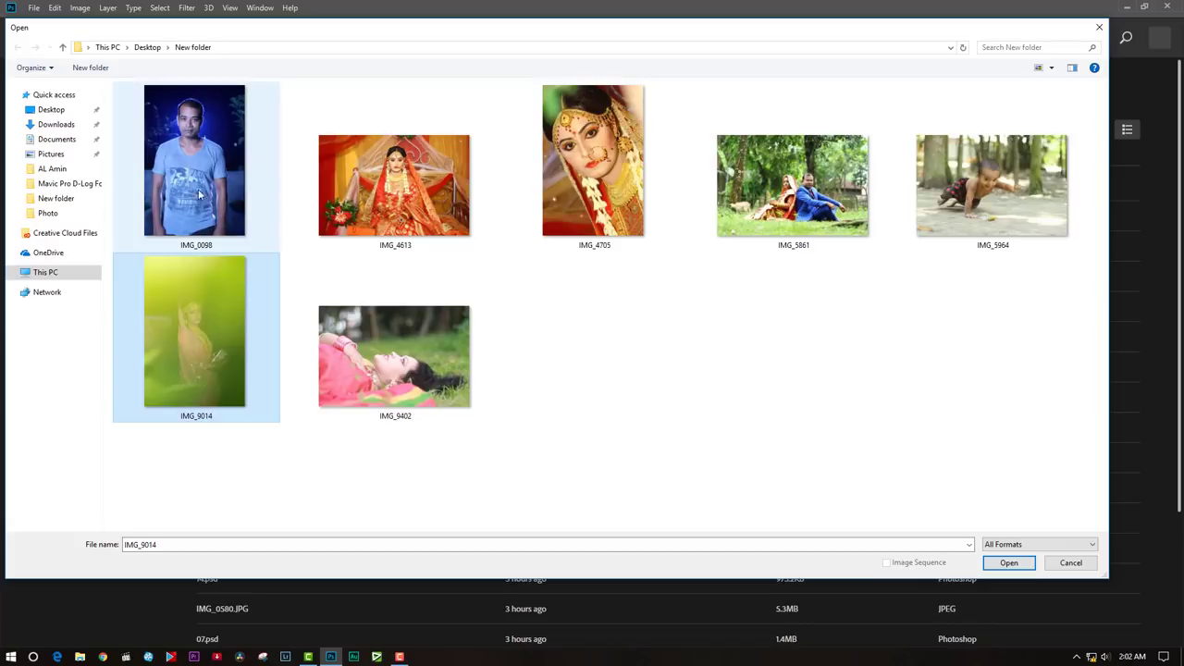
- Open and close IMG_0098.JPG, then reopen the Open dialog and select IMG_9014
double_click(197, 138)
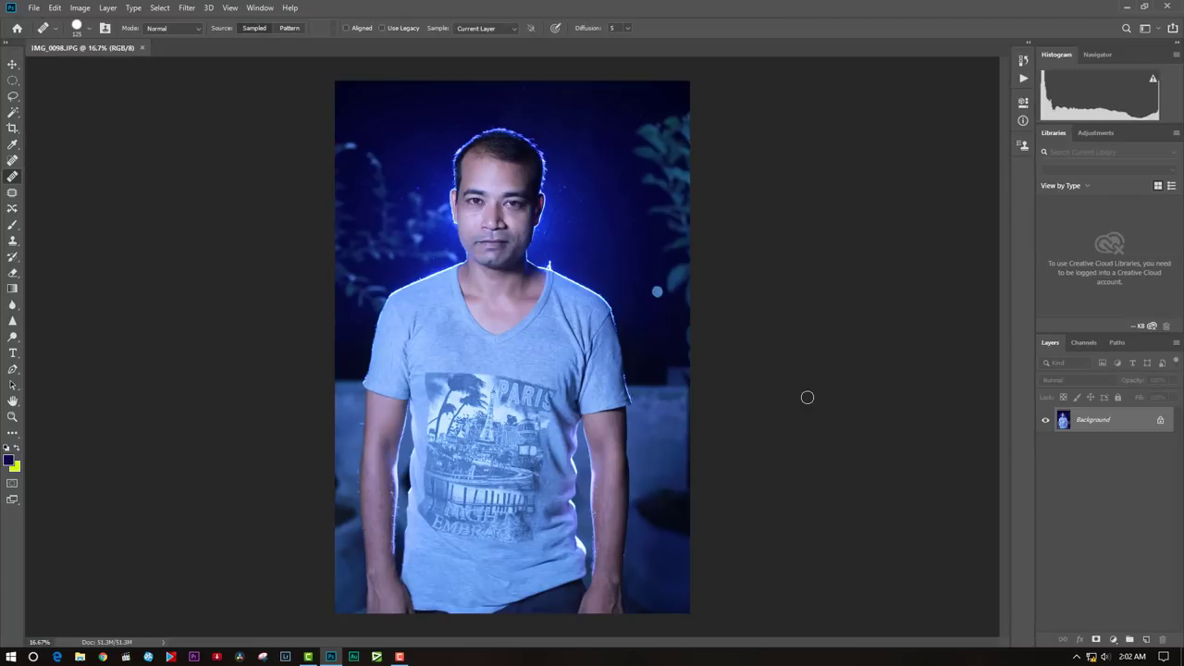
left_click(142, 47)
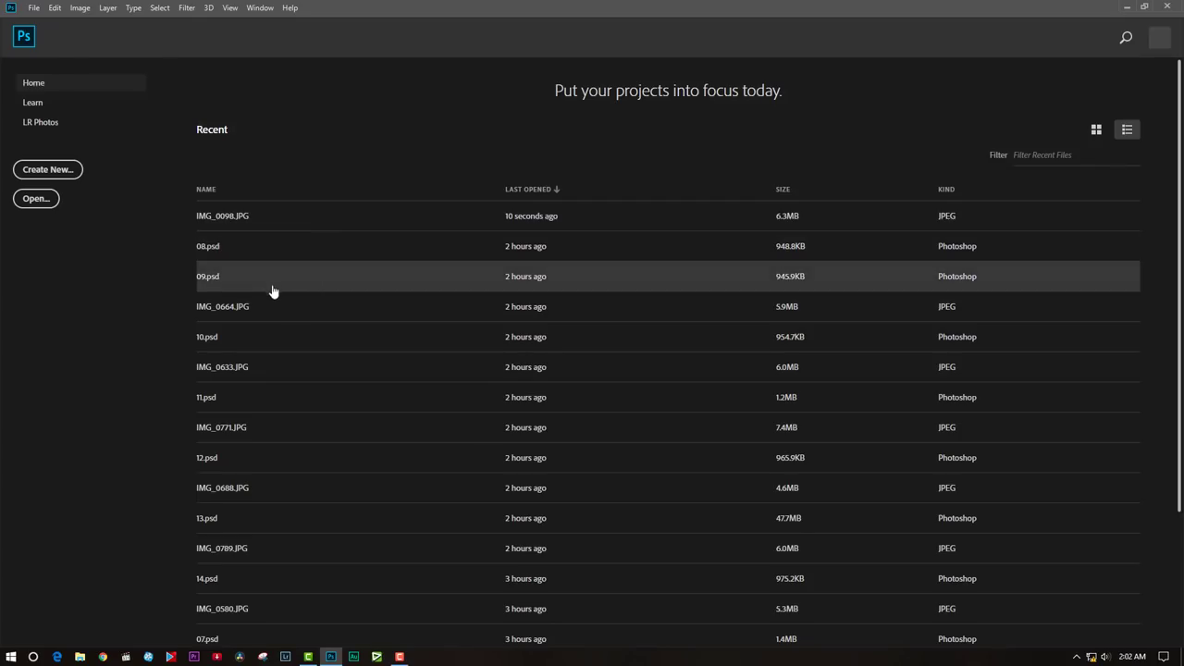
left_click(37, 200)
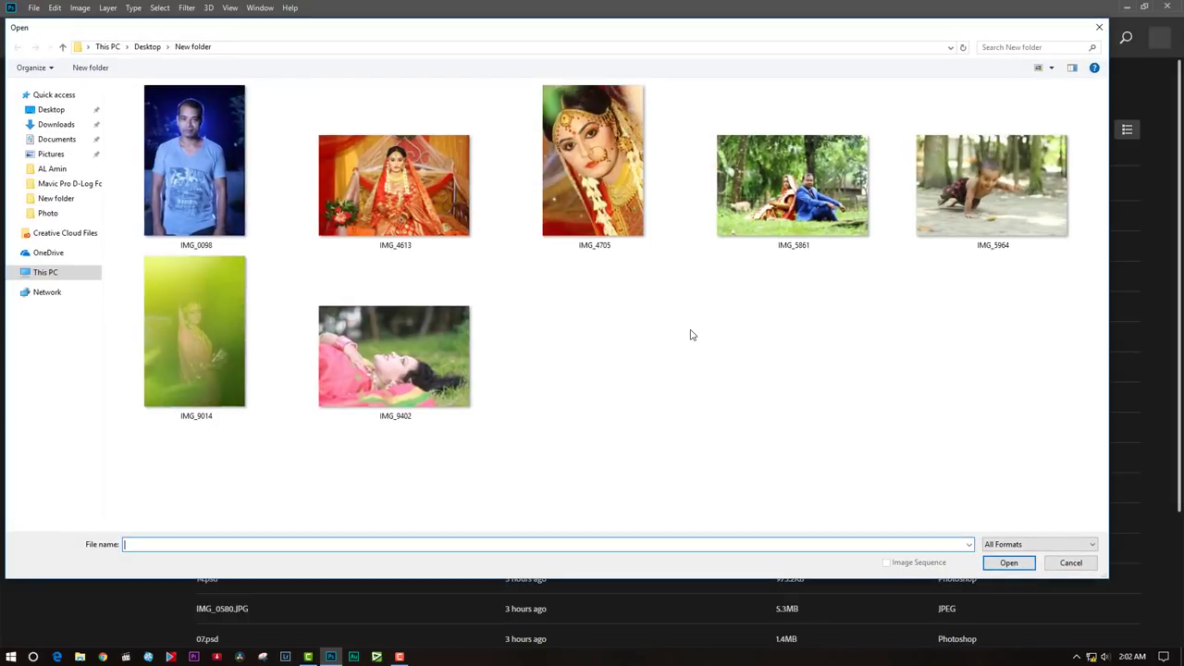
left_click(210, 318)
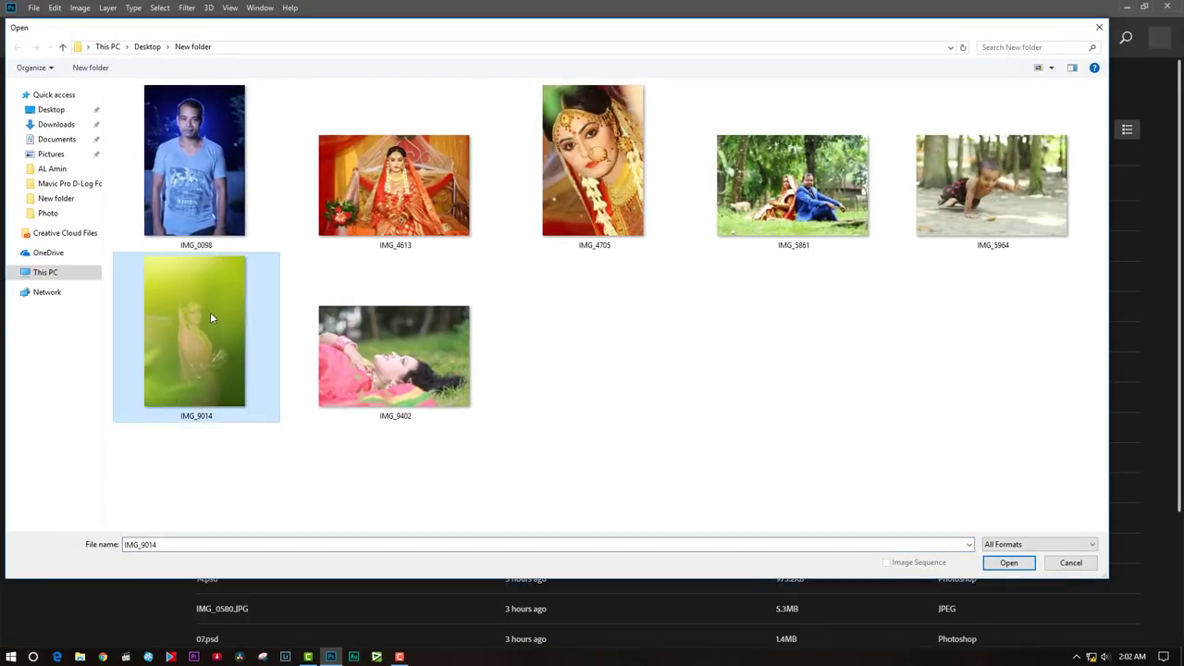
right_click(211, 317)
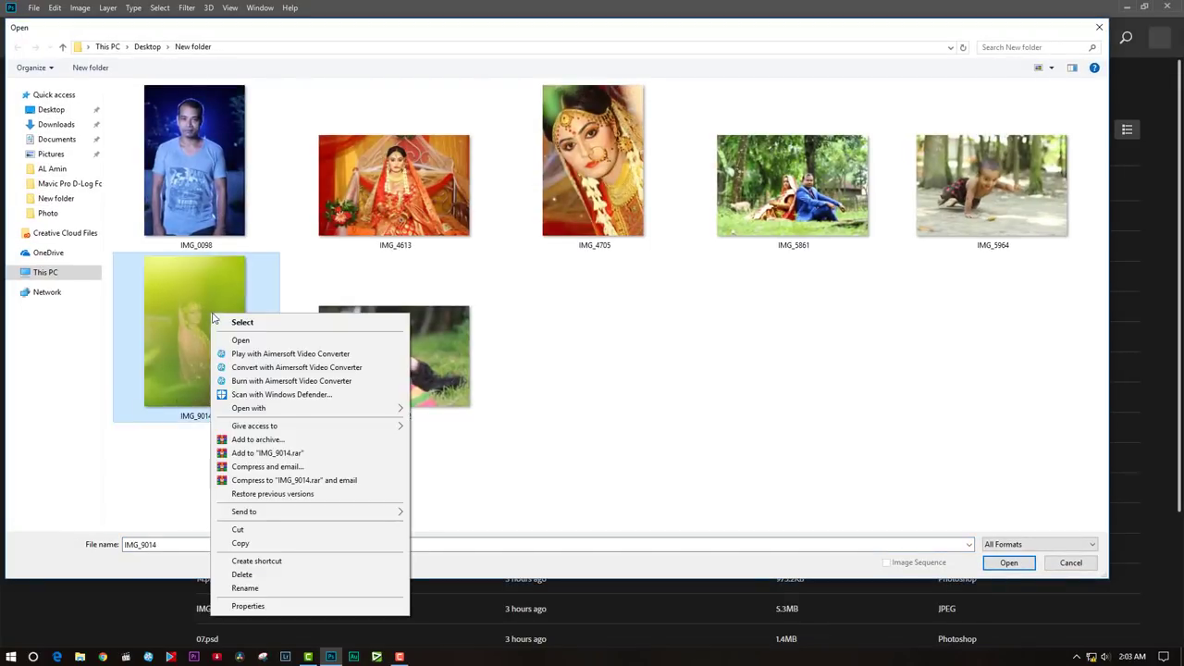
left_click(272, 341)
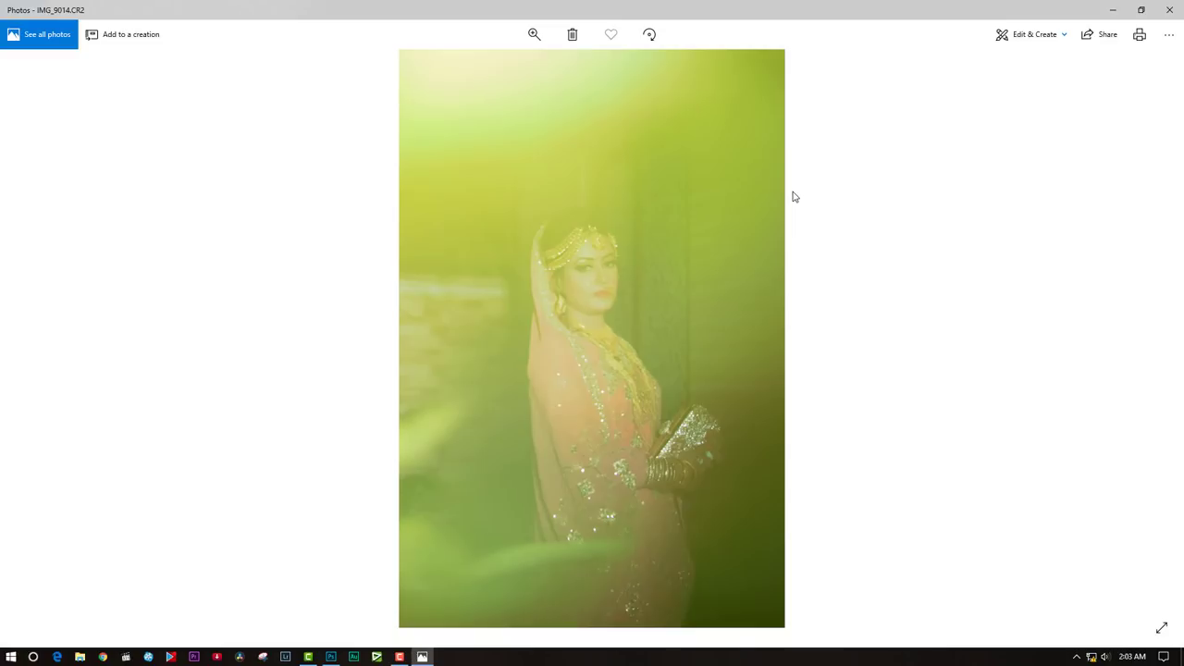
left_click(1169, 9)
- Review IMG_9014's Details tab: 50 mm focal length, f/1.4 aperture, 1/160 sec exposure
right_click(224, 335)
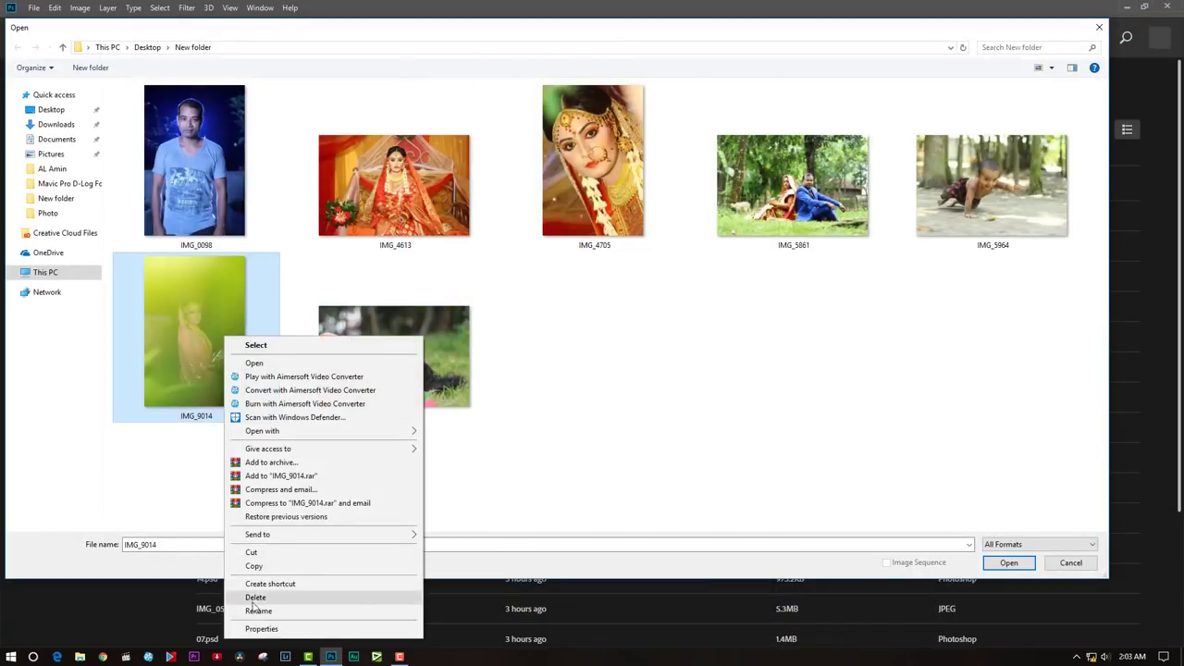
left_click(262, 629)
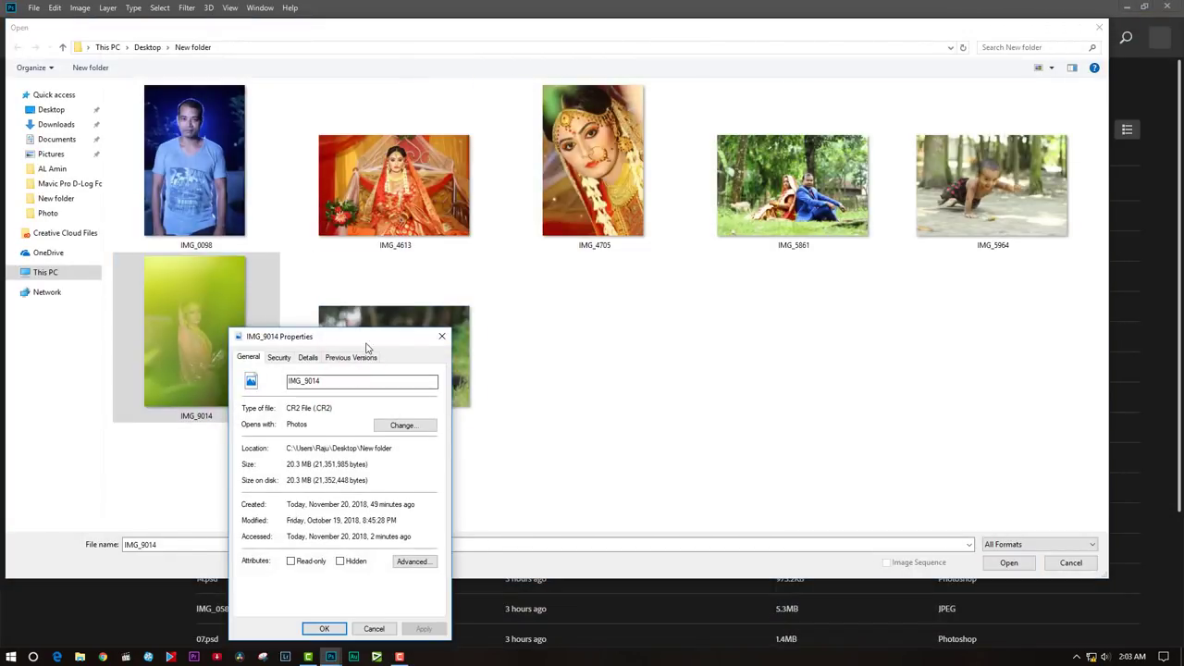
left_click(615, 193)
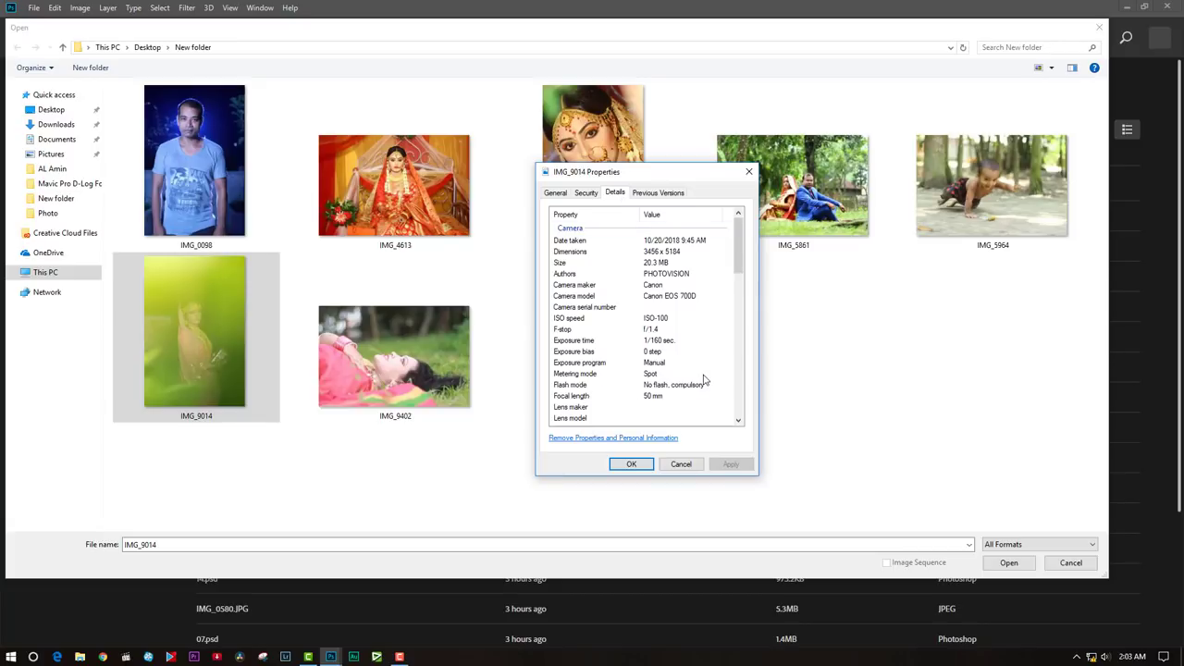
scroll(705, 374, "down", 4)
scroll(701, 365, "up", 2)
left_click(702, 303)
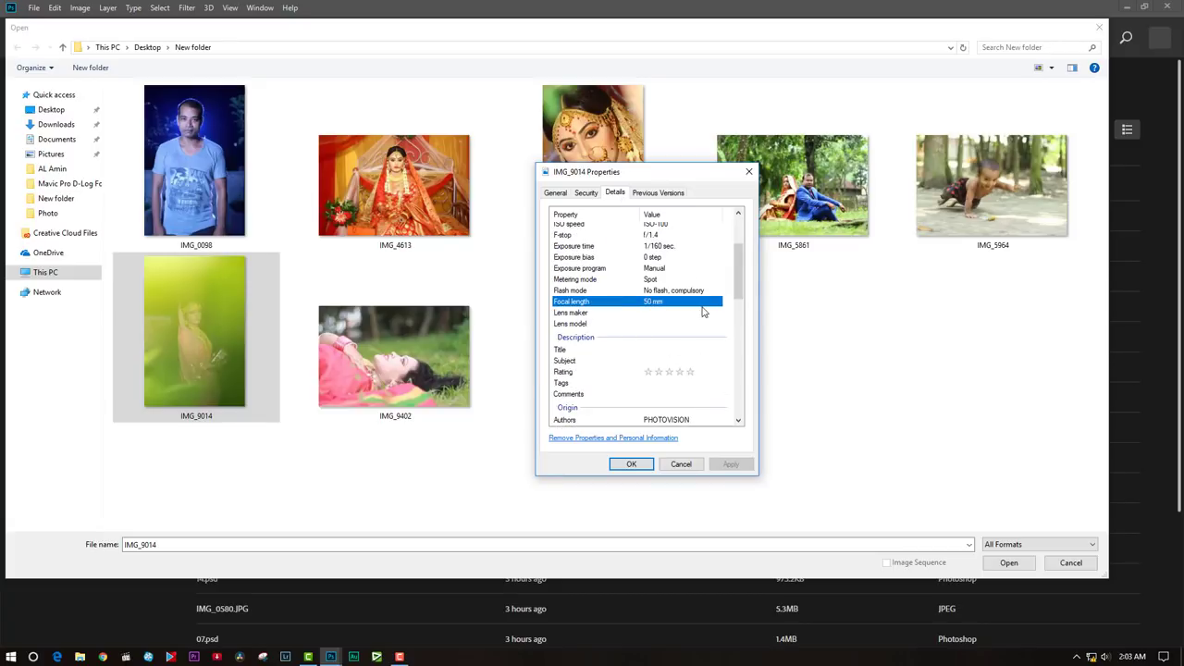
left_click(663, 238)
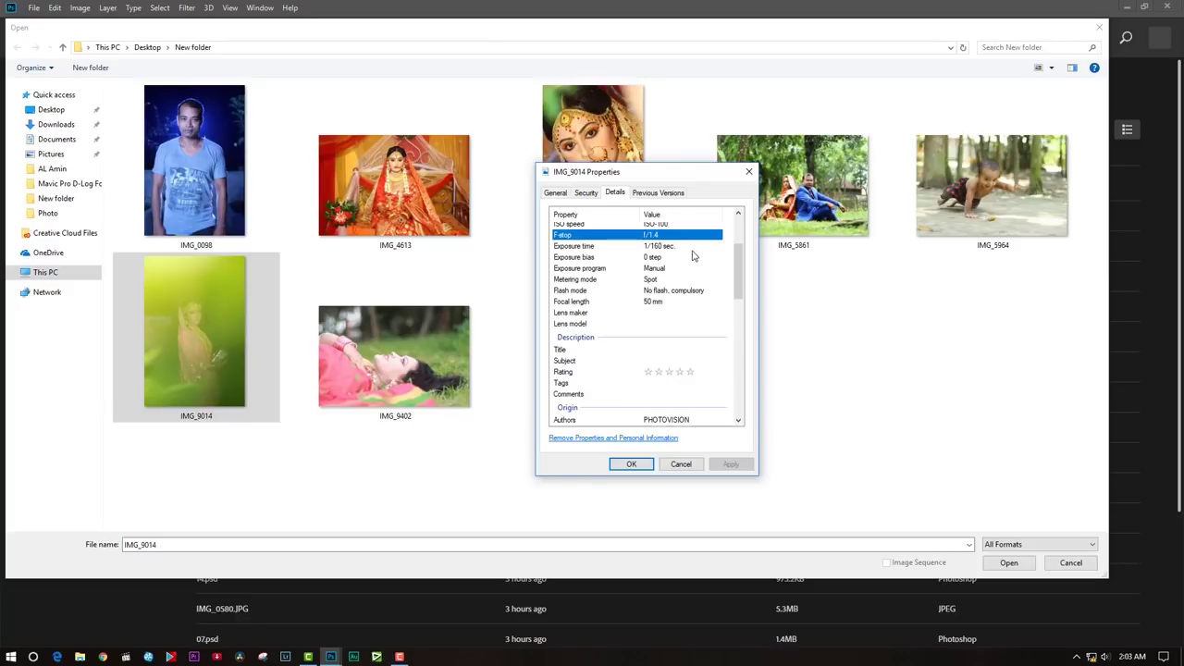
left_click(663, 247)
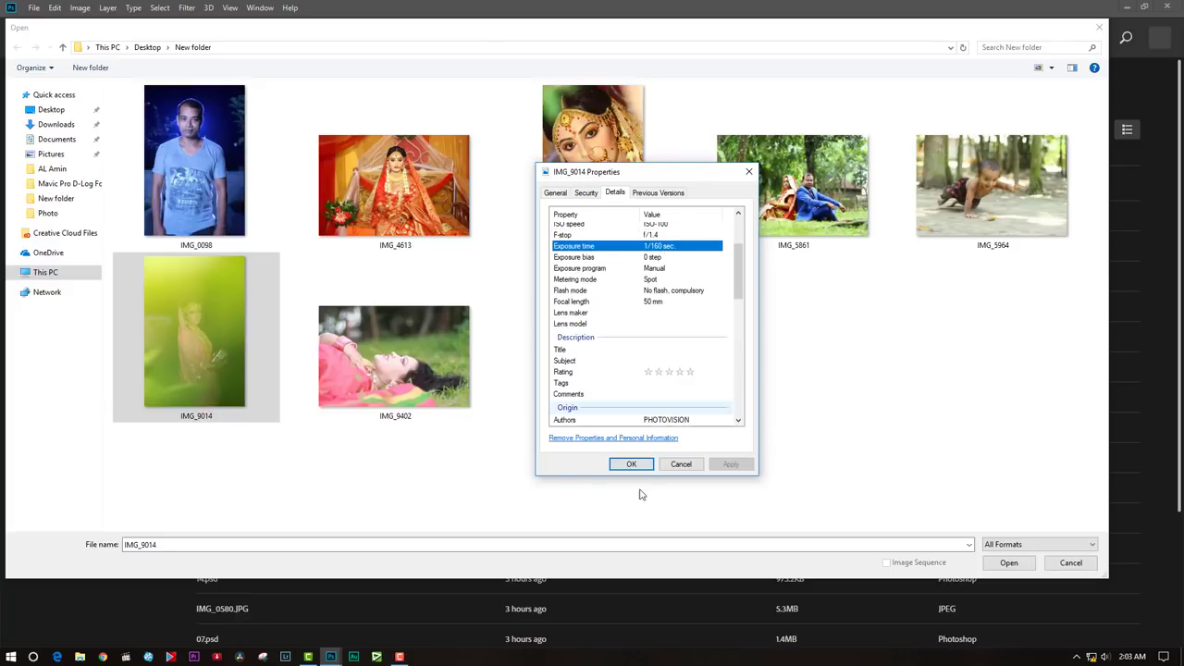
left_click(680, 464)
left_click(203, 348)
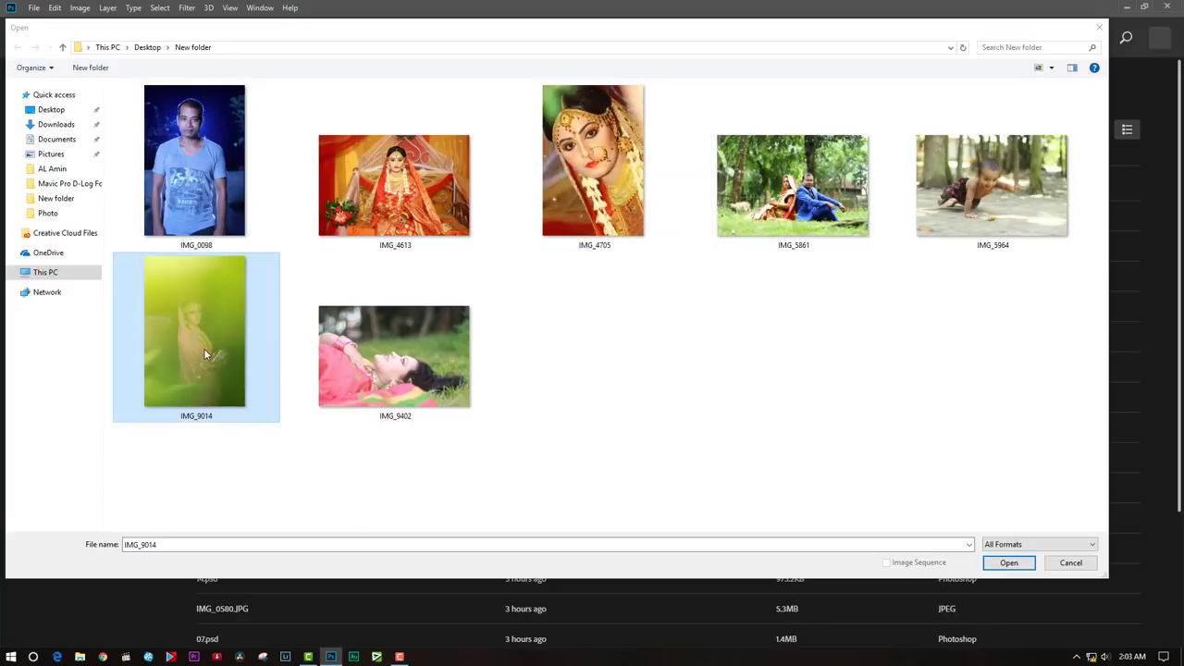
- Open IMG_9014.CR2 in Camera Raw and select its 5200 Temperature value
left_click(1016, 567)
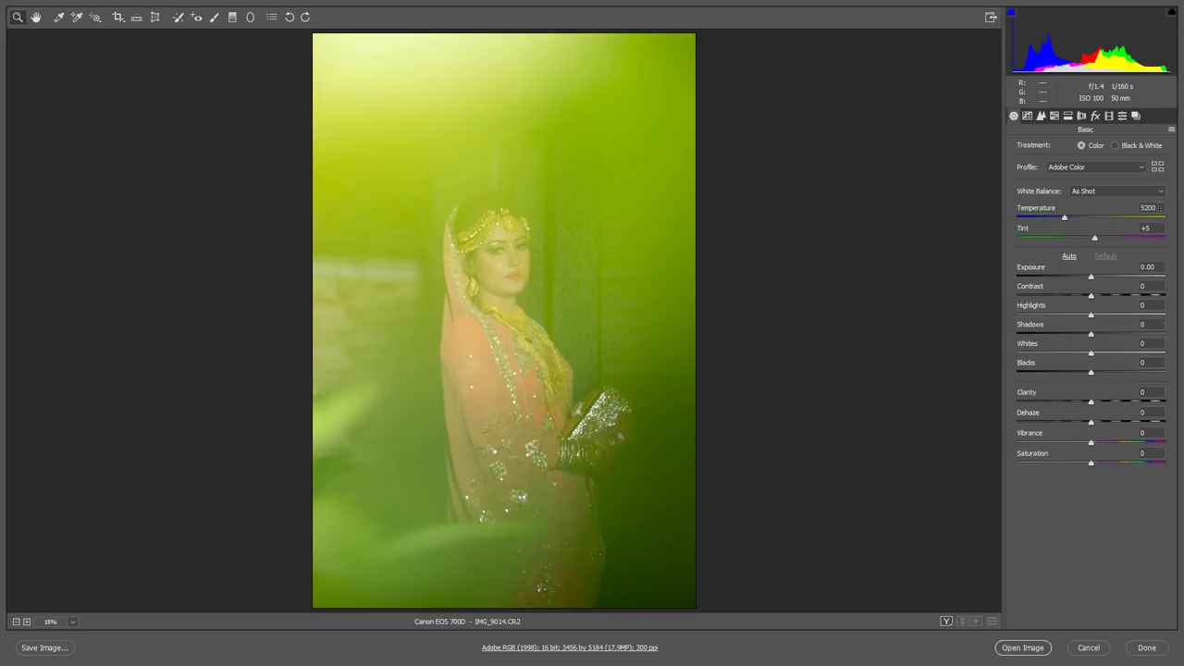
left_click(1158, 207)
left_click(1159, 207)
- Try Daylight, return White Balance to As Shot, then raise Temperature to 6900
left_click(1160, 191)
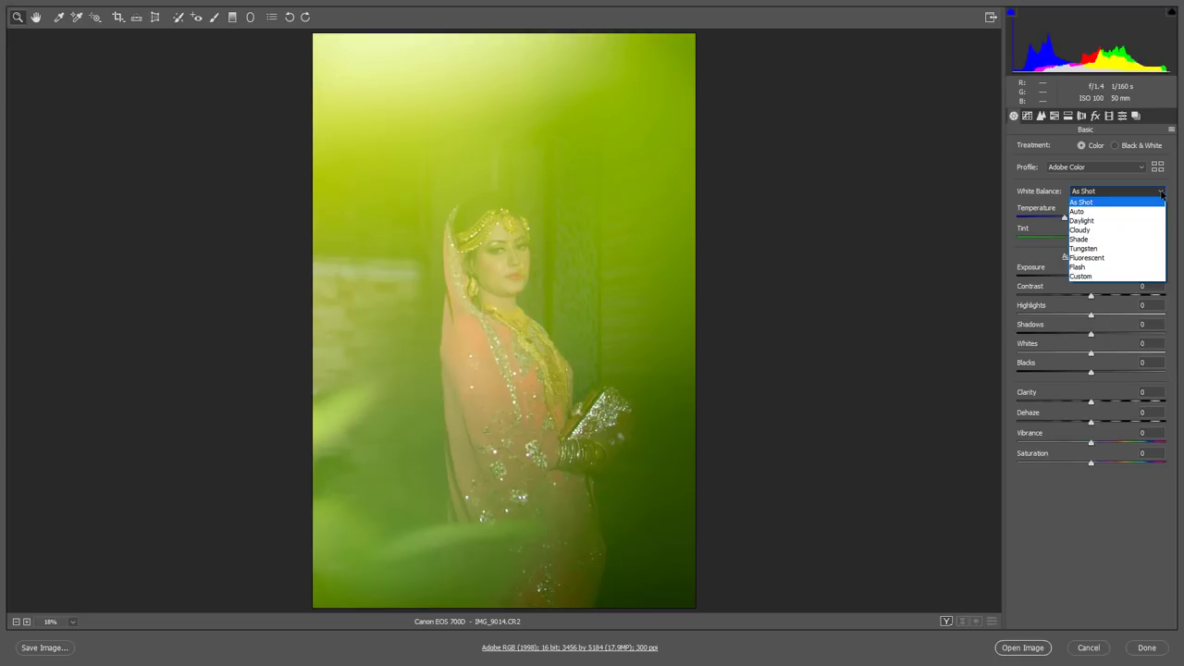
left_click(1093, 222)
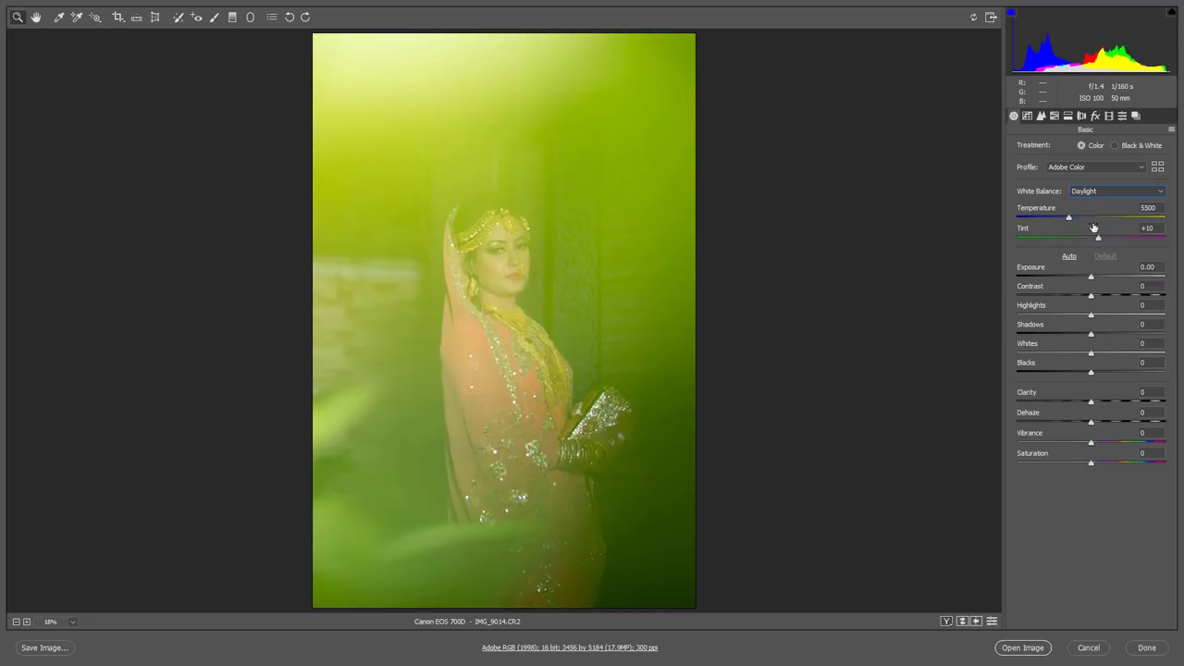
left_click(1159, 197)
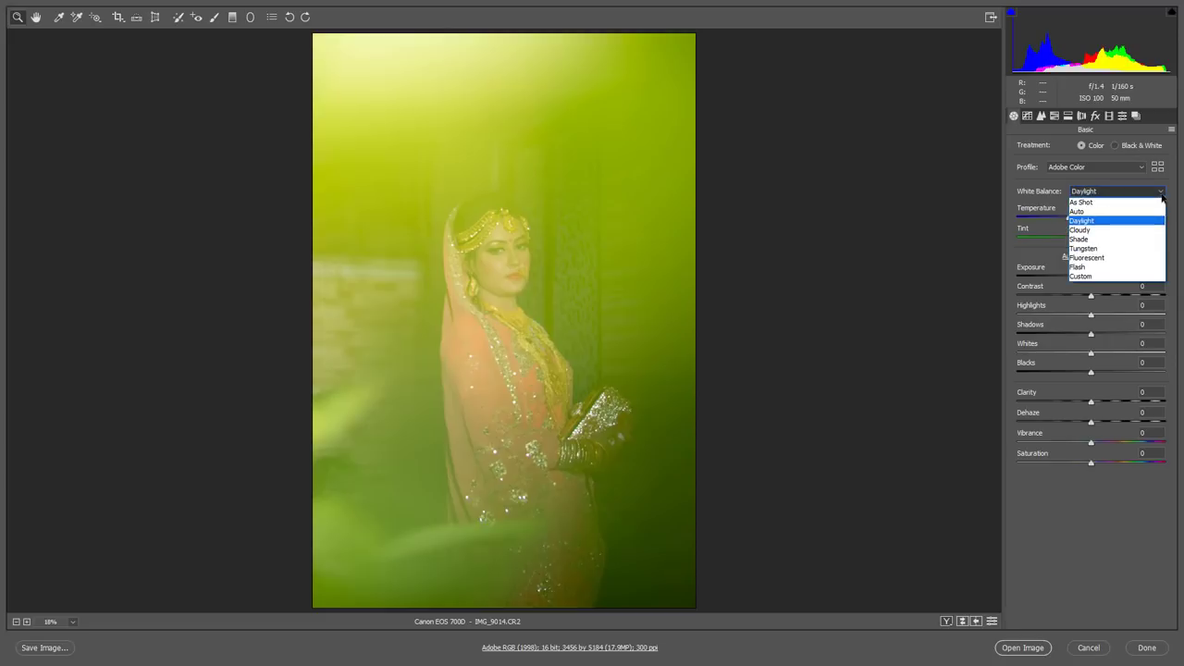
left_click(1139, 196)
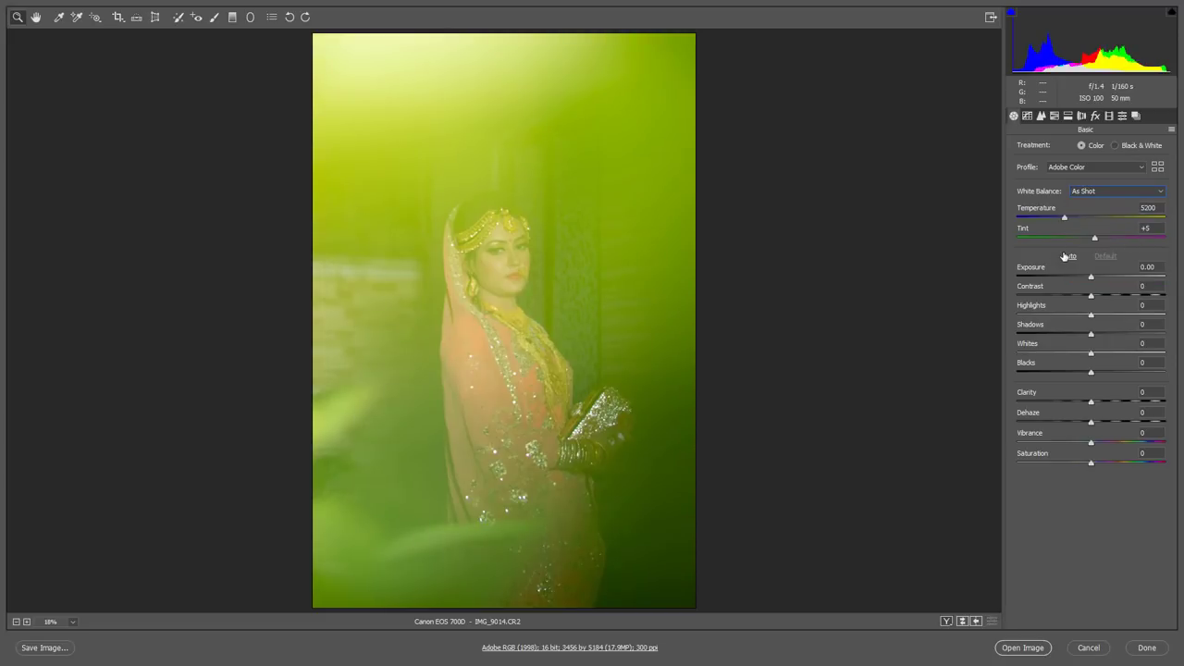
left_click(1108, 191)
left_click(1030, 197)
left_click_drag(1065, 220, 1090, 222)
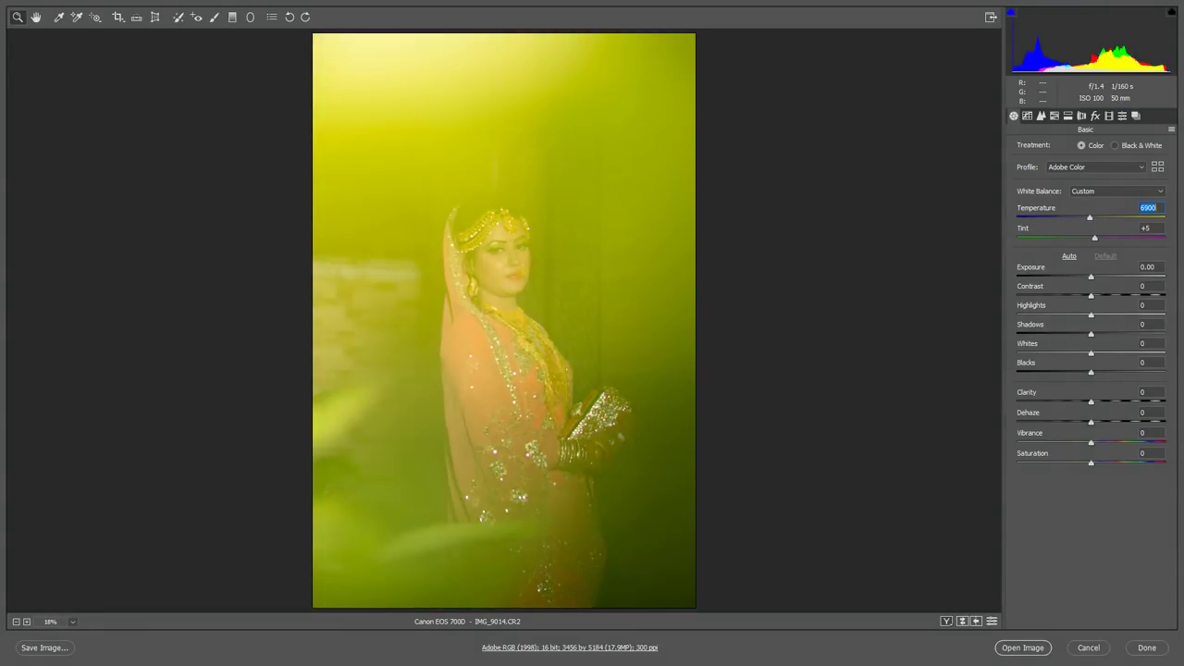
- Cancel Camera Raw and open the IMG_0098.JPG portrait as a document
left_click(1088, 648)
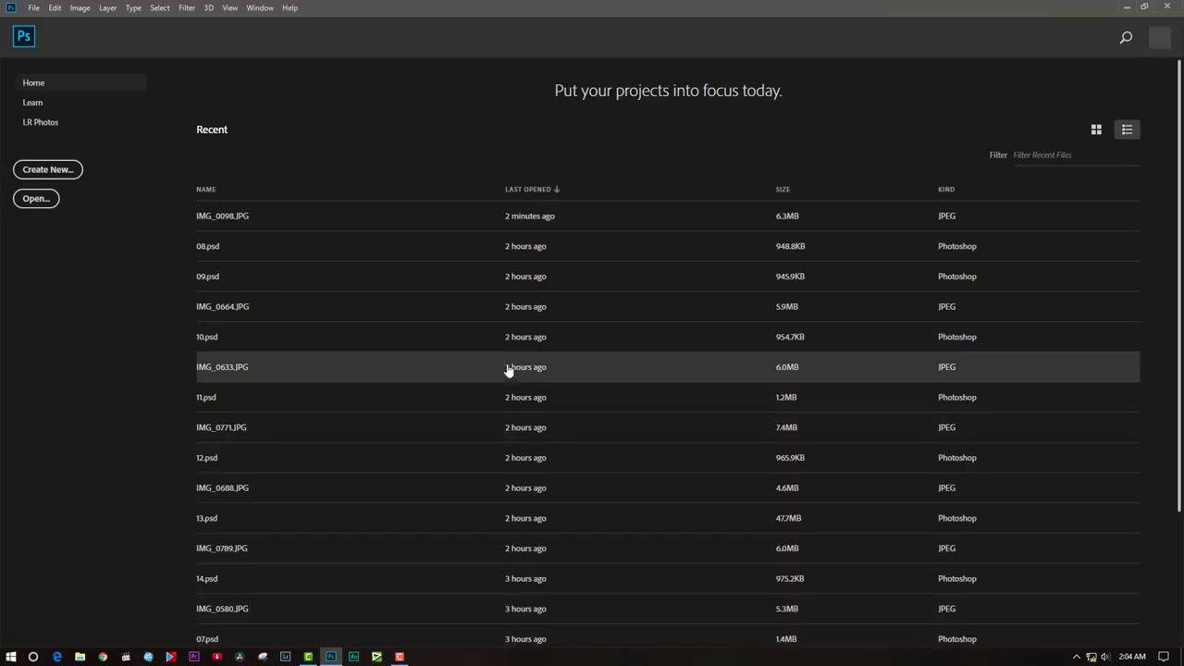
left_click(35, 199)
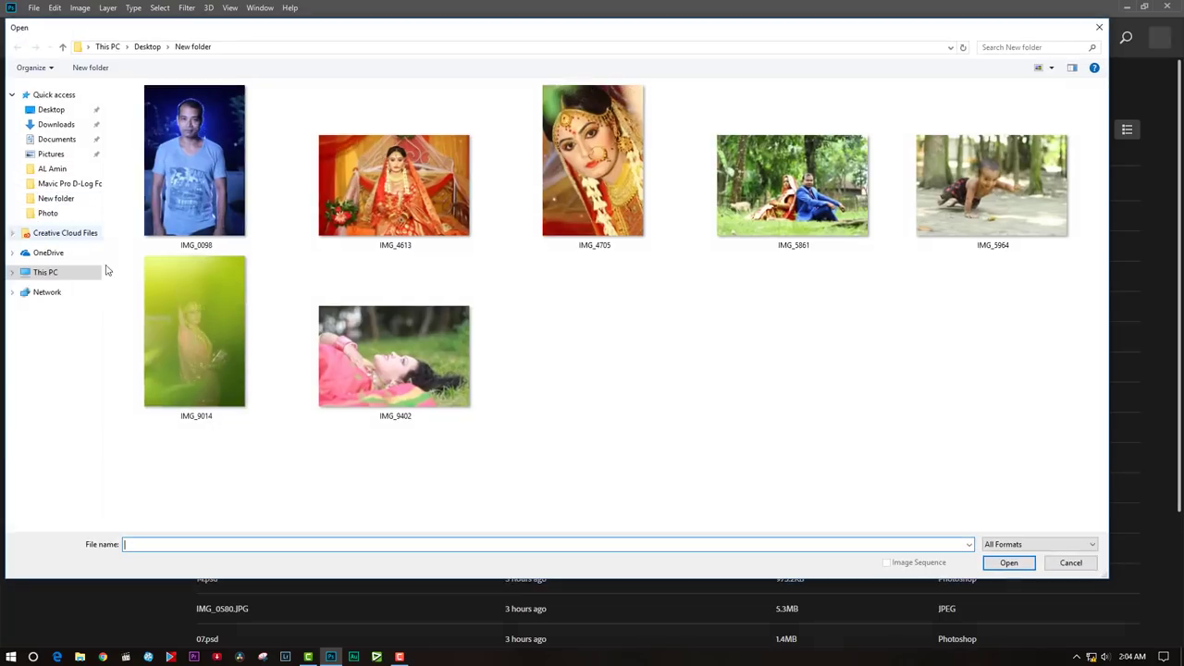
double_click(222, 143)
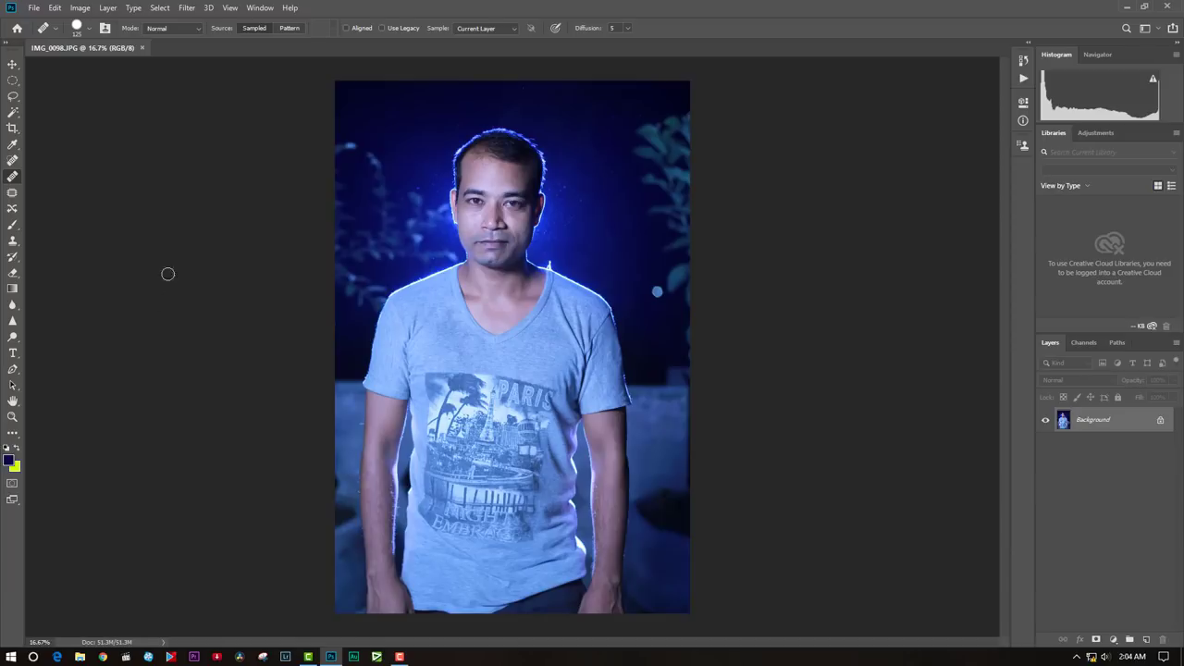
left_click(188, 8)
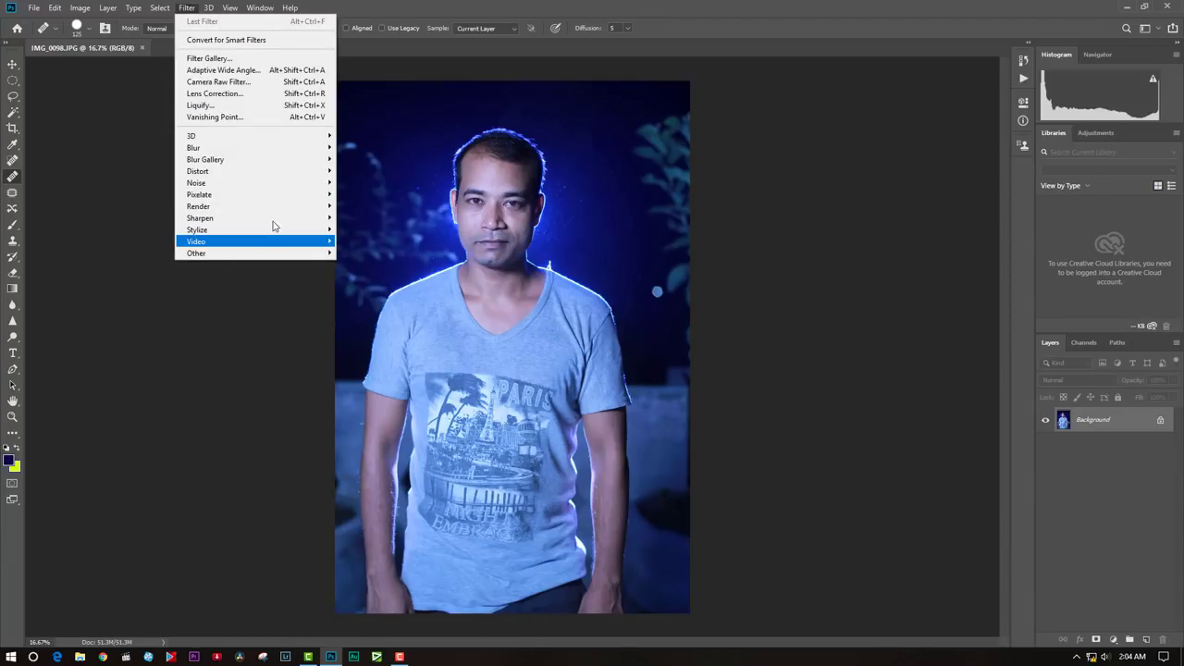
- Apply the Camera Raw Filter, zoom on the man's face, and set Temperature to +32
left_click(259, 82)
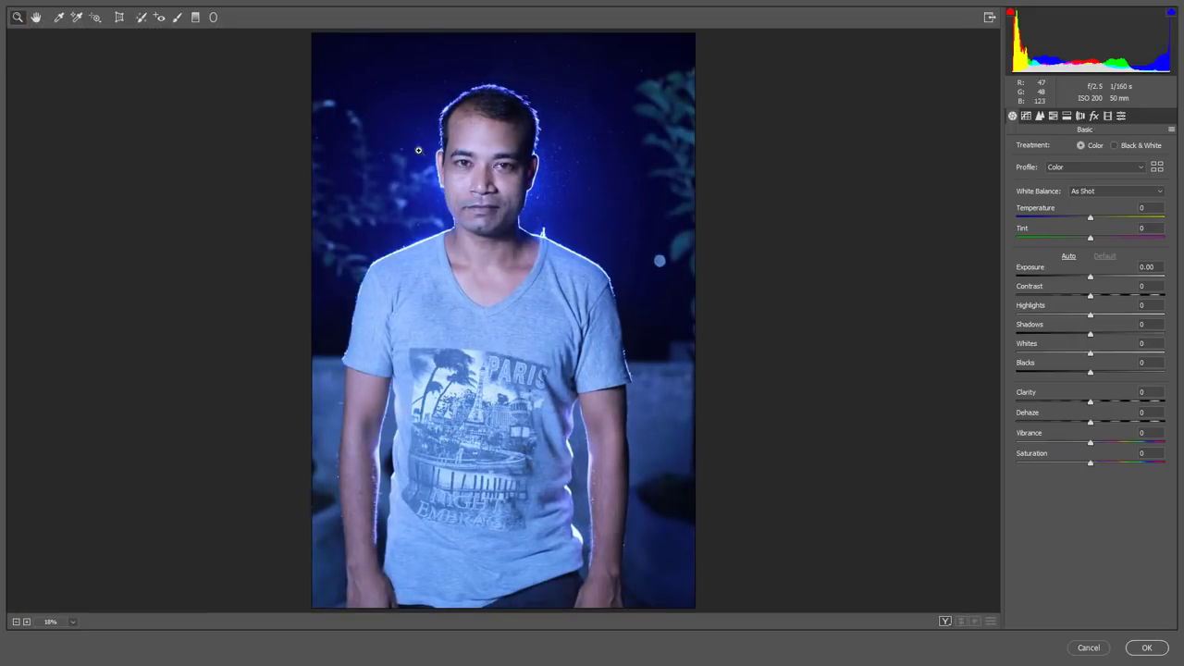
left_click(489, 178)
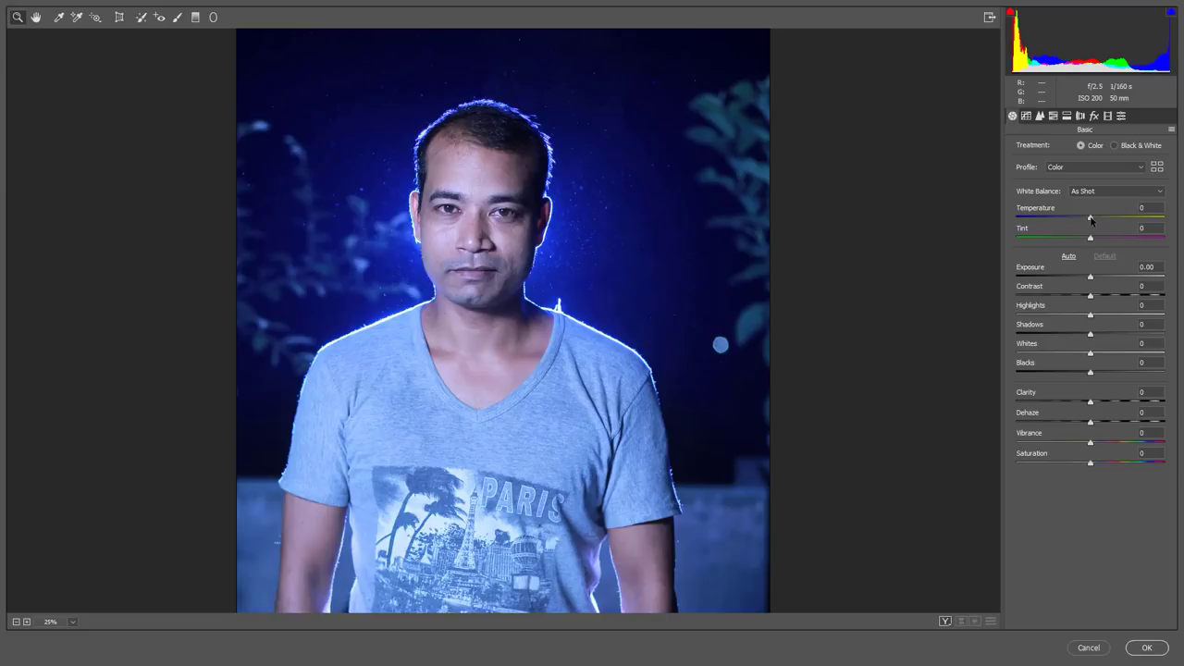
left_click_drag(1091, 220, 1116, 226)
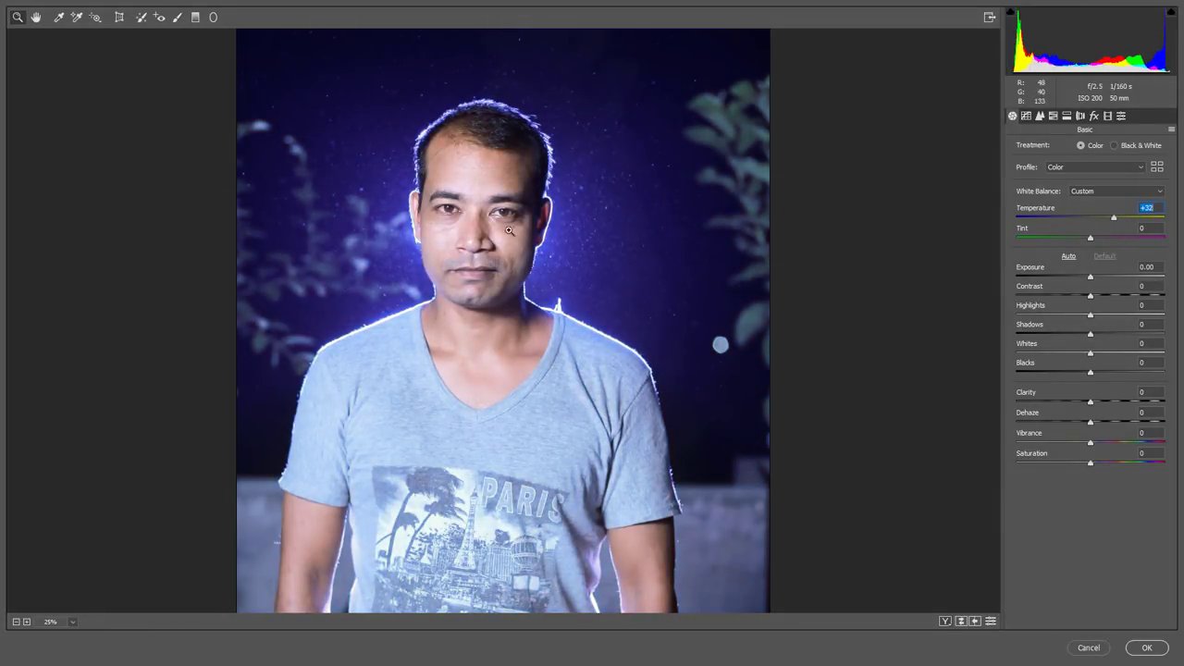
- Confirm the filter, close the man's portrait, and open IMG_9014.CR2 in Camera Raw
left_click(1146, 647)
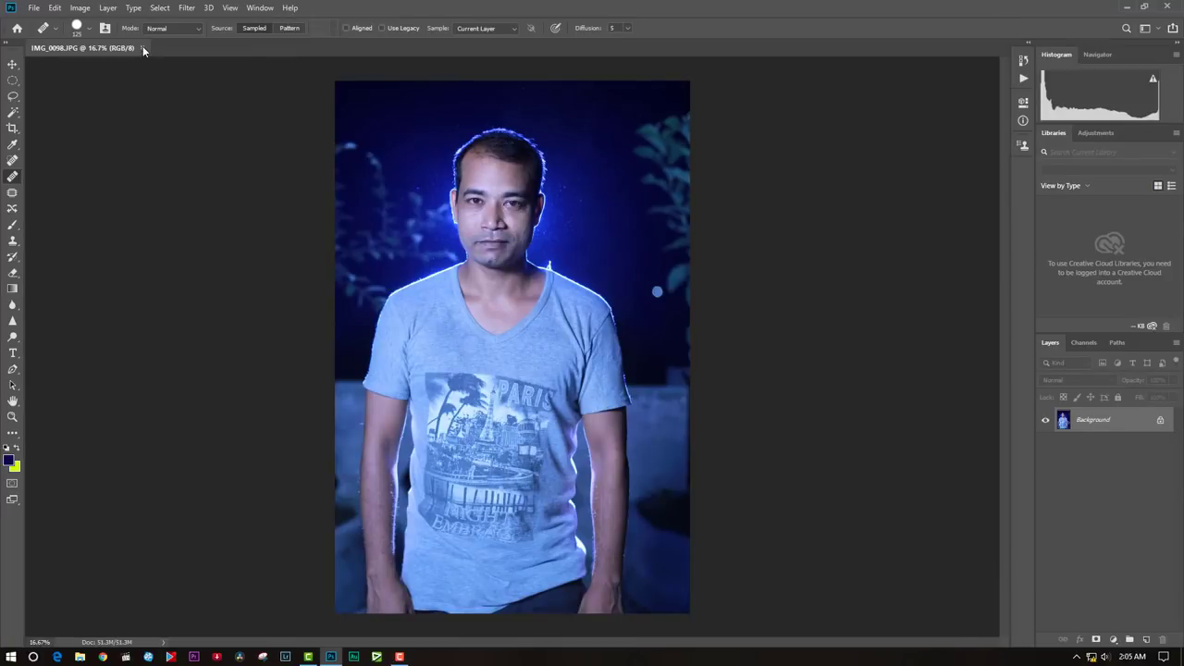
left_click(144, 47)
left_click(39, 199)
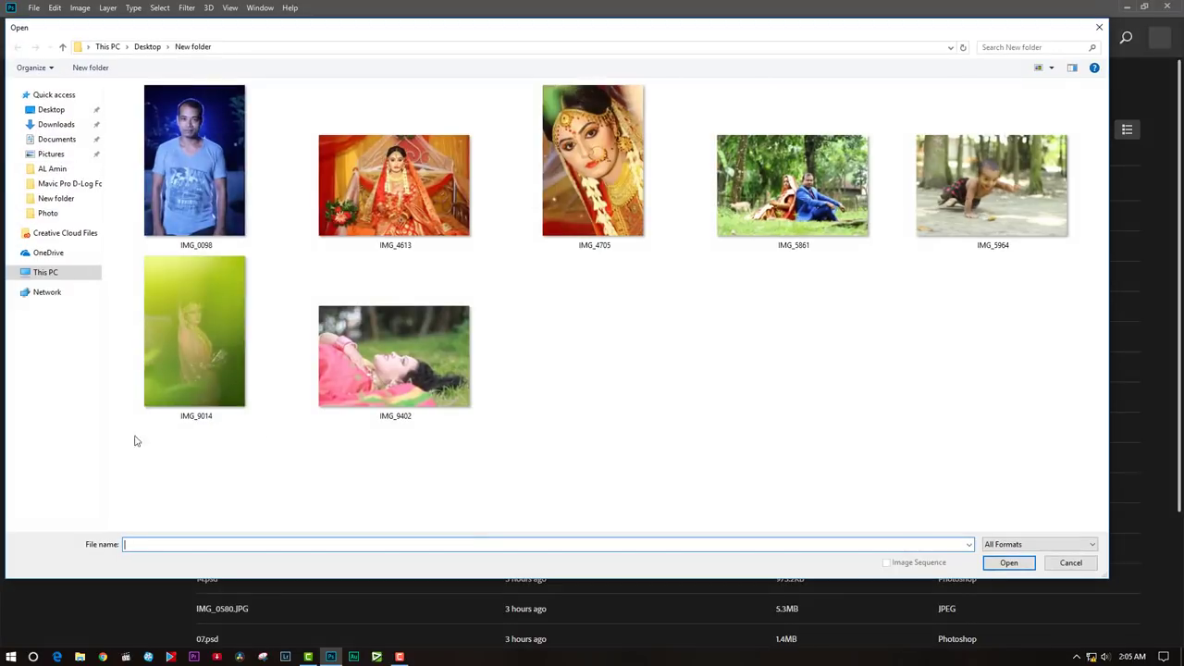
double_click(207, 330)
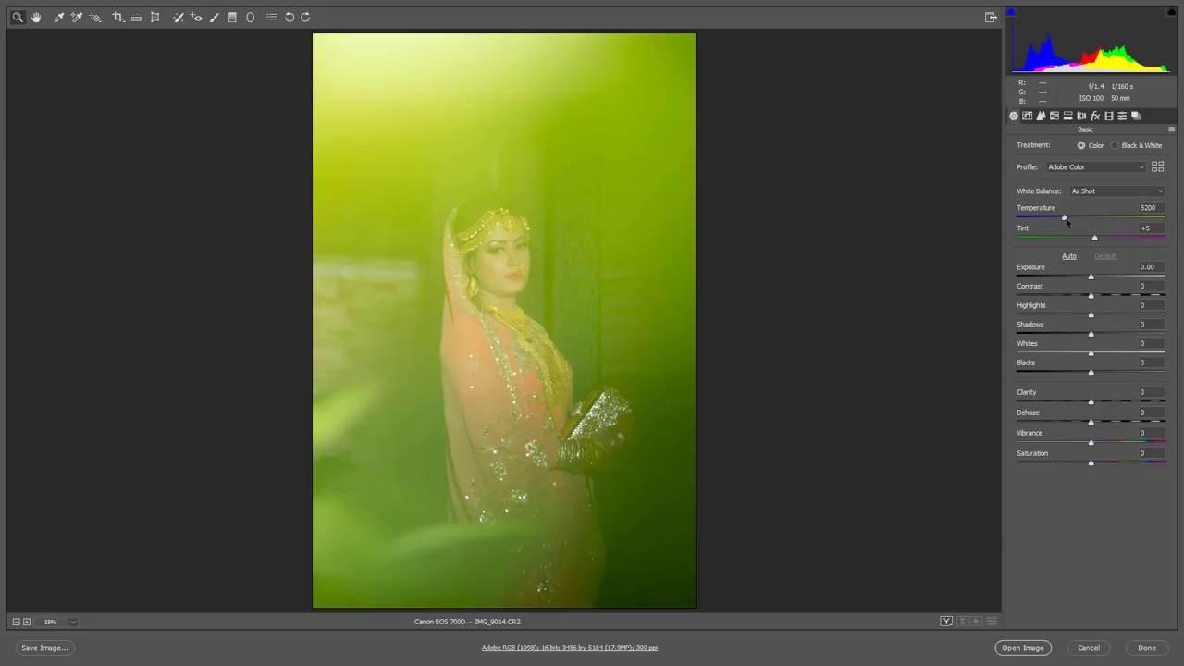
- Set Temperature to 6100, briefly trying 5100 in the Temperature field
mouse_move(1066, 218)
left_mouse_down()
mouse_move(1107, 223)
mouse_move(1027, 220)
mouse_move(1091, 218)
mouse_move(1078, 218)
left_mouse_up()
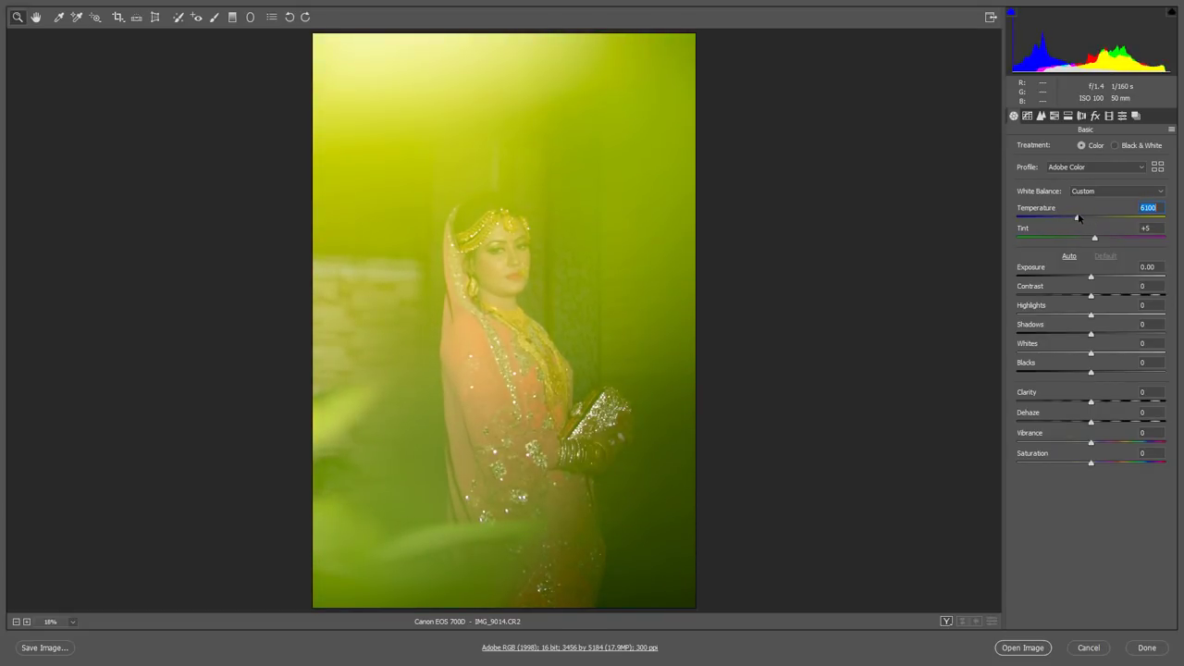
left_click(1156, 208)
key("BackSpace")
key("BackSpace")
key("BackSpace")
key("BackSpace")
type("5100")
key("Return")
left_click(1150, 207)
- Tune the Basic sliders: Exposure -0.10, Contrast +10, Clarity +22, Dehaze +7, Saturation -5
mouse_move(1092, 278)
left_mouse_down()
mouse_move(1111, 276)
mouse_move(1064, 276)
mouse_move(1104, 278)
mouse_move(1090, 281)
left_mouse_up()
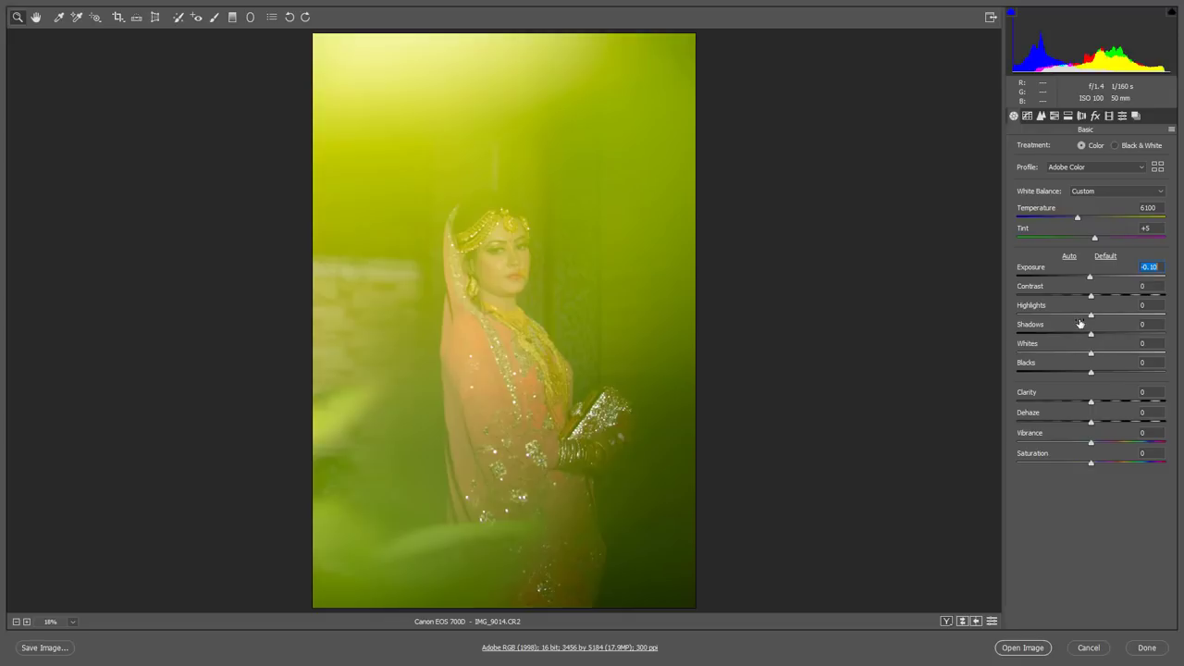
left_click_drag(1090, 296, 1111, 404)
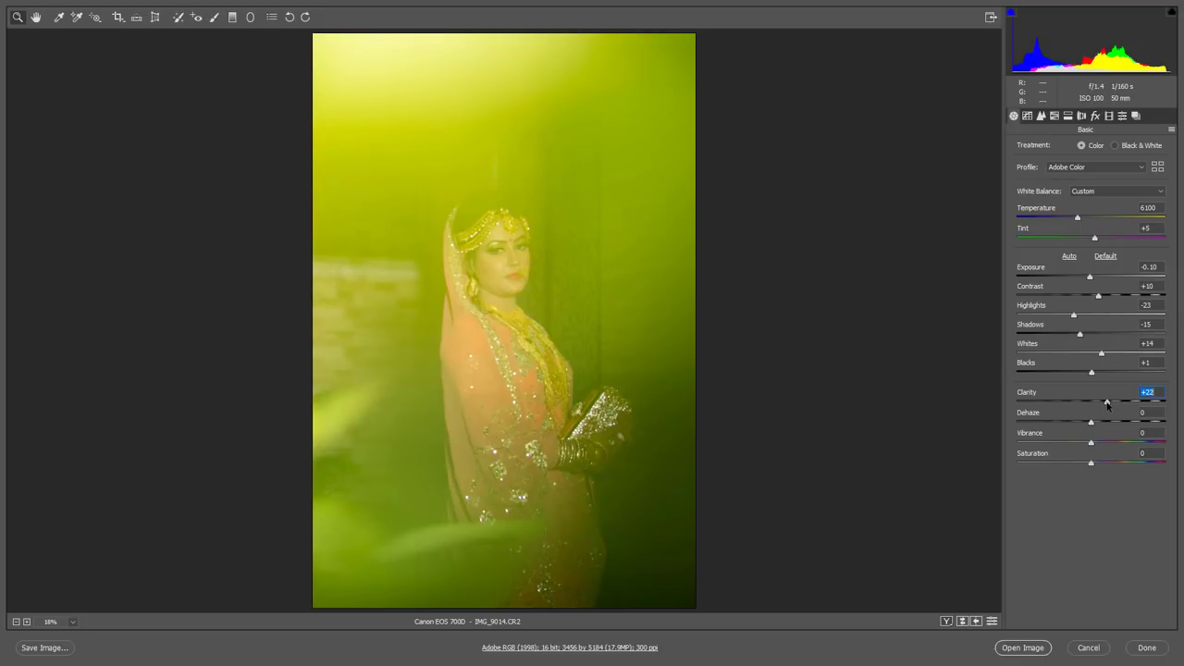
left_click_drag(1091, 422, 1093, 443)
left_click_drag(1090, 462, 1088, 463)
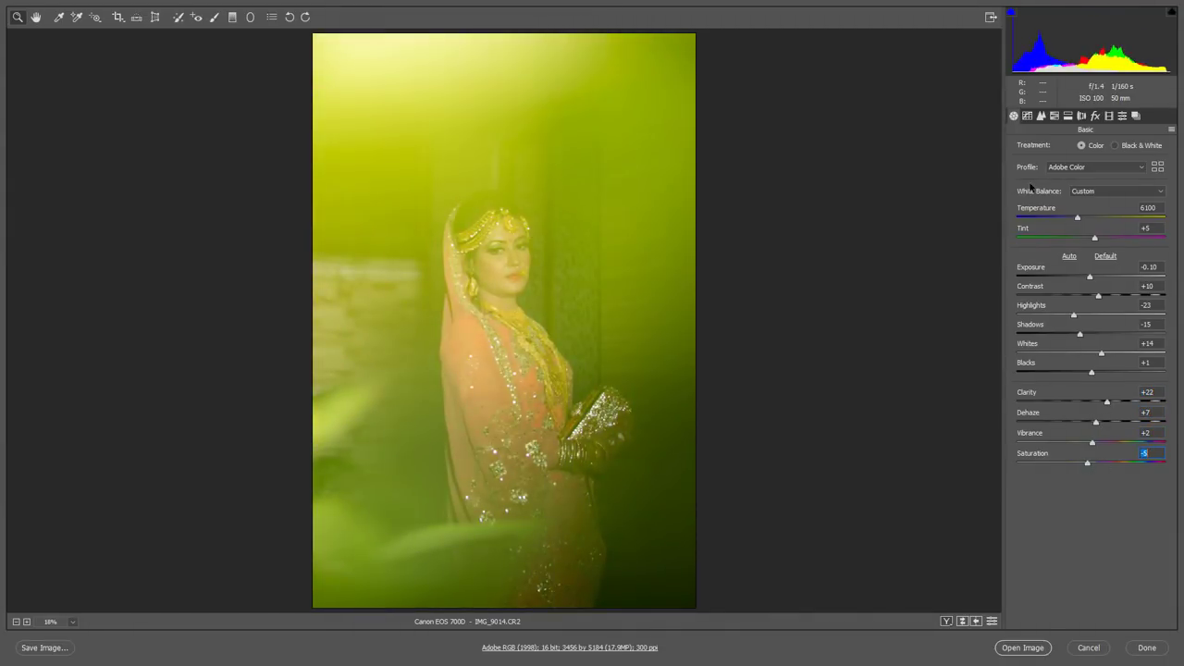
left_click(1027, 116)
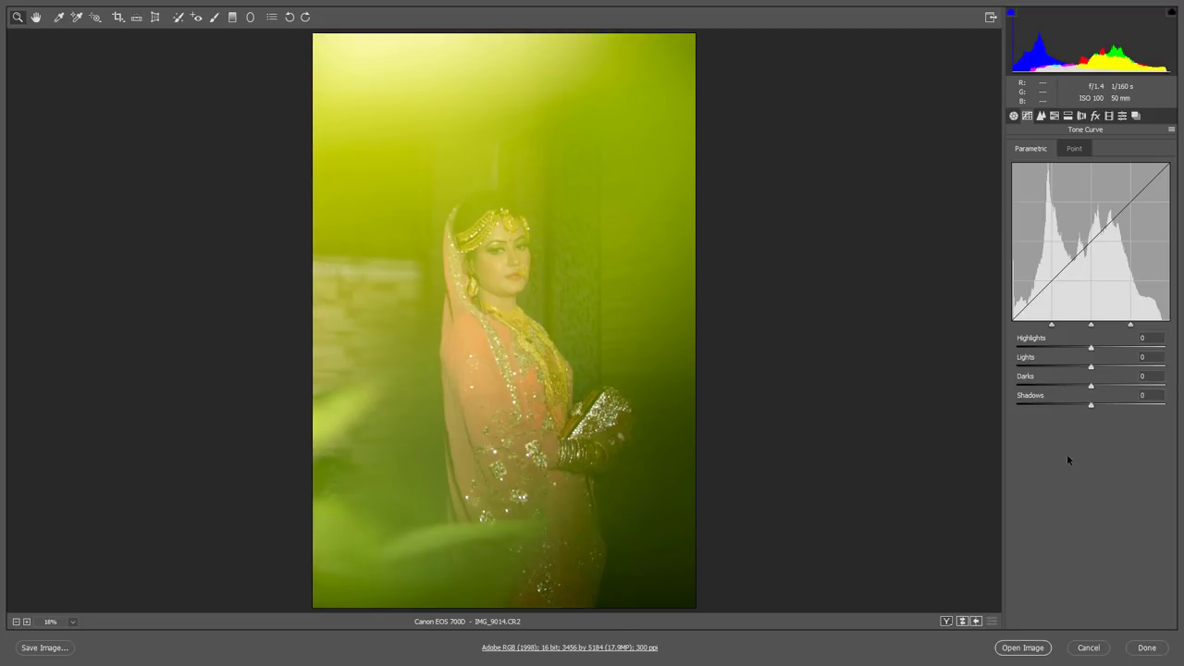
- Zoom into the bride's face and raise the parametric curve Highlights to +38
left_click(523, 226)
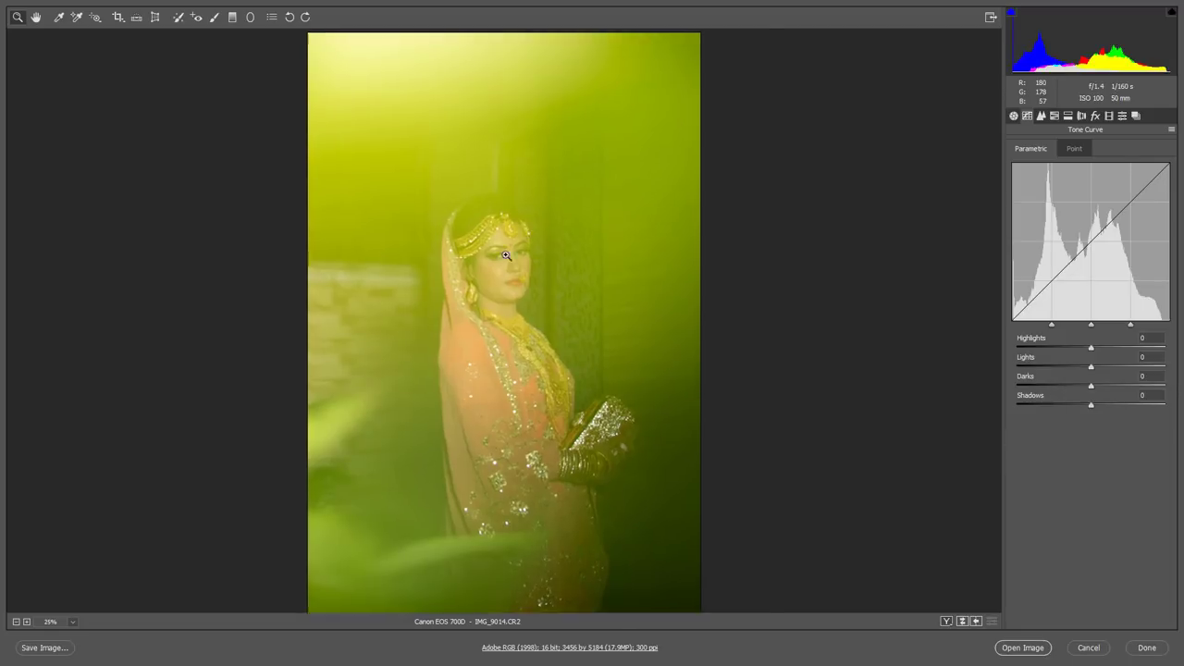
scroll(614, 316, "down", 2)
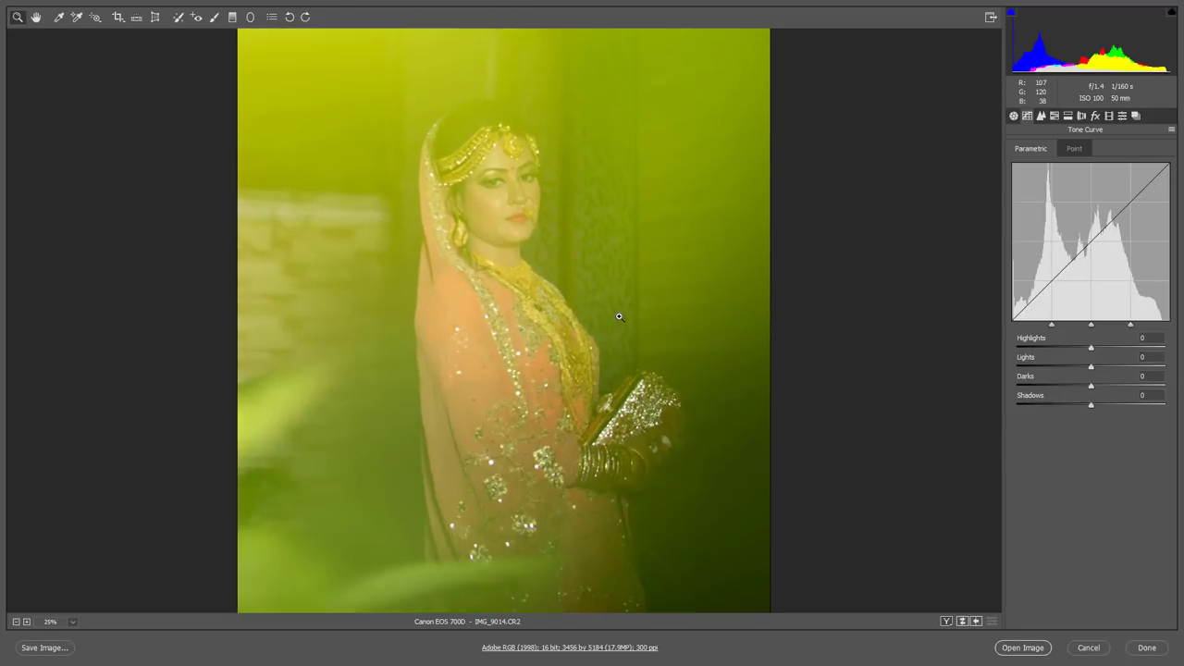
scroll(733, 325, "up", 1)
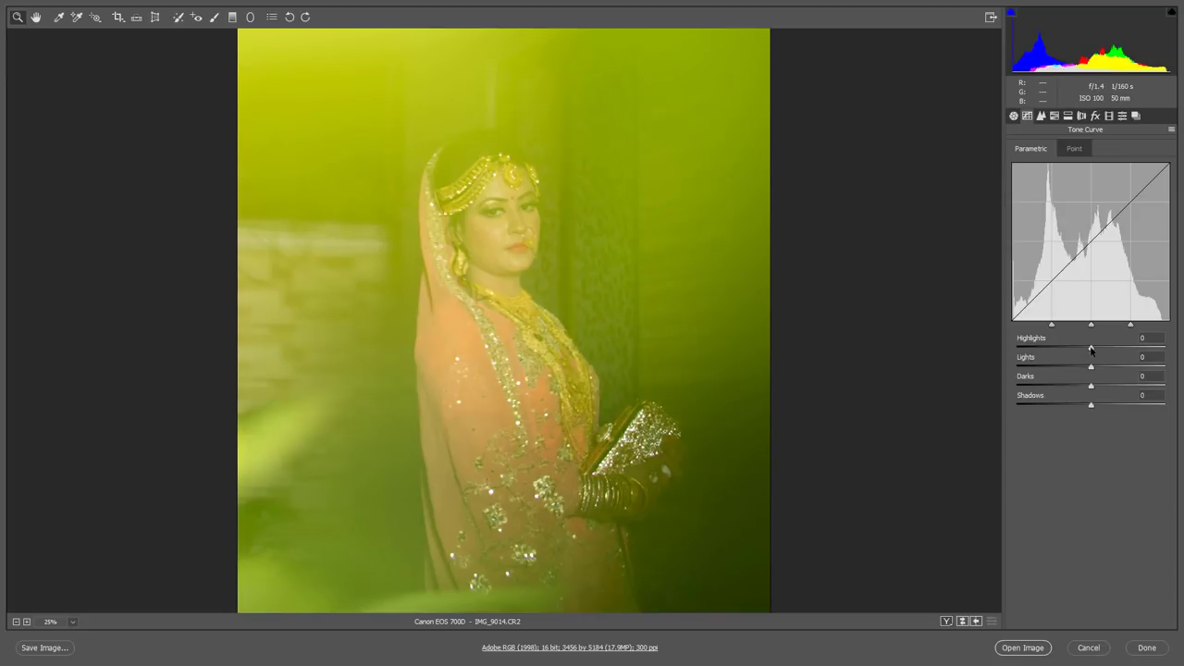
left_click_drag(1090, 349, 1105, 368)
left_click(1041, 116)
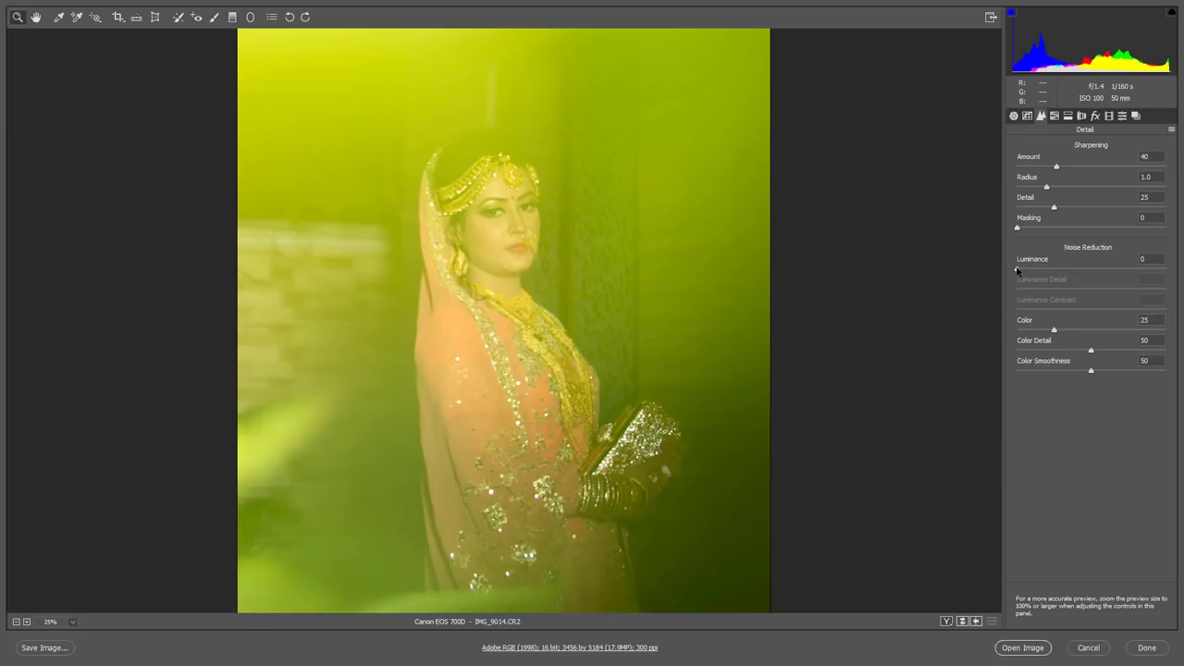
- Zoom into the face and push Luminance noise reduction up to the maximum 100
left_click_drag(1018, 270, 1031, 270)
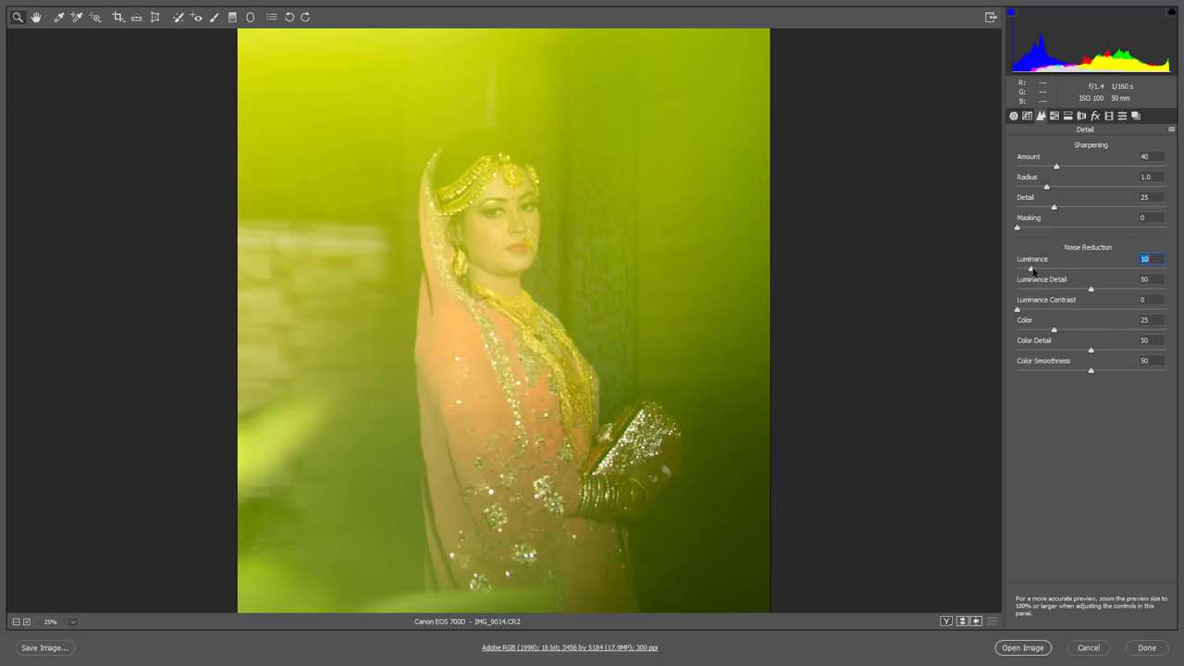
left_click(516, 233)
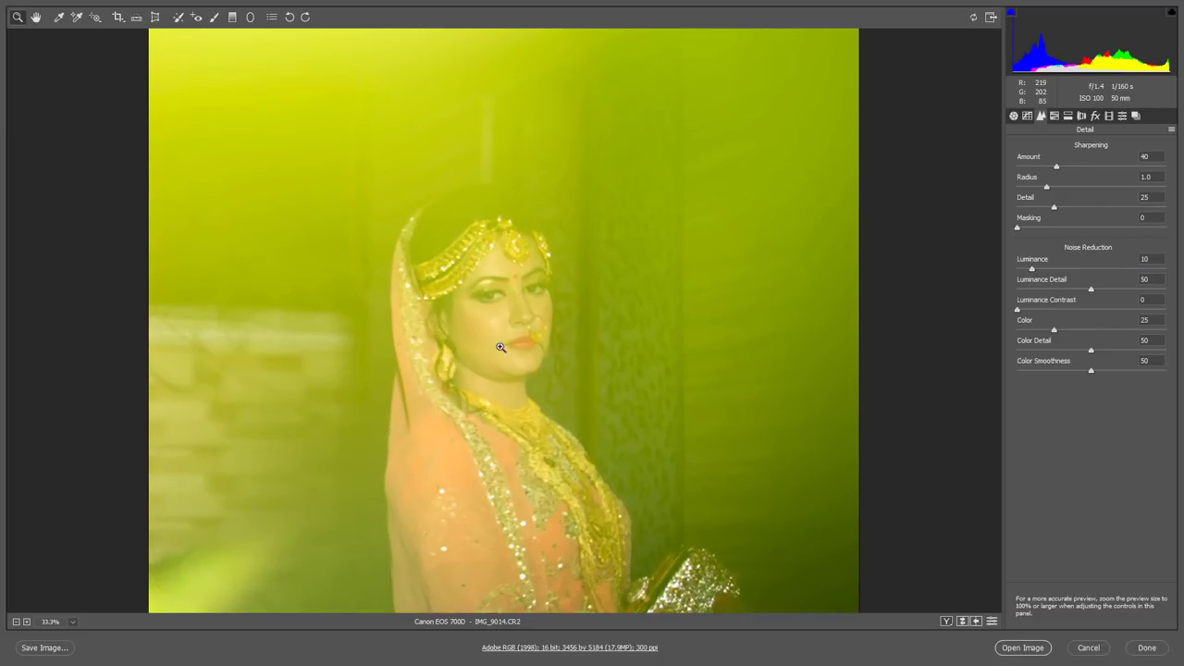
left_click(506, 332)
left_click(506, 334)
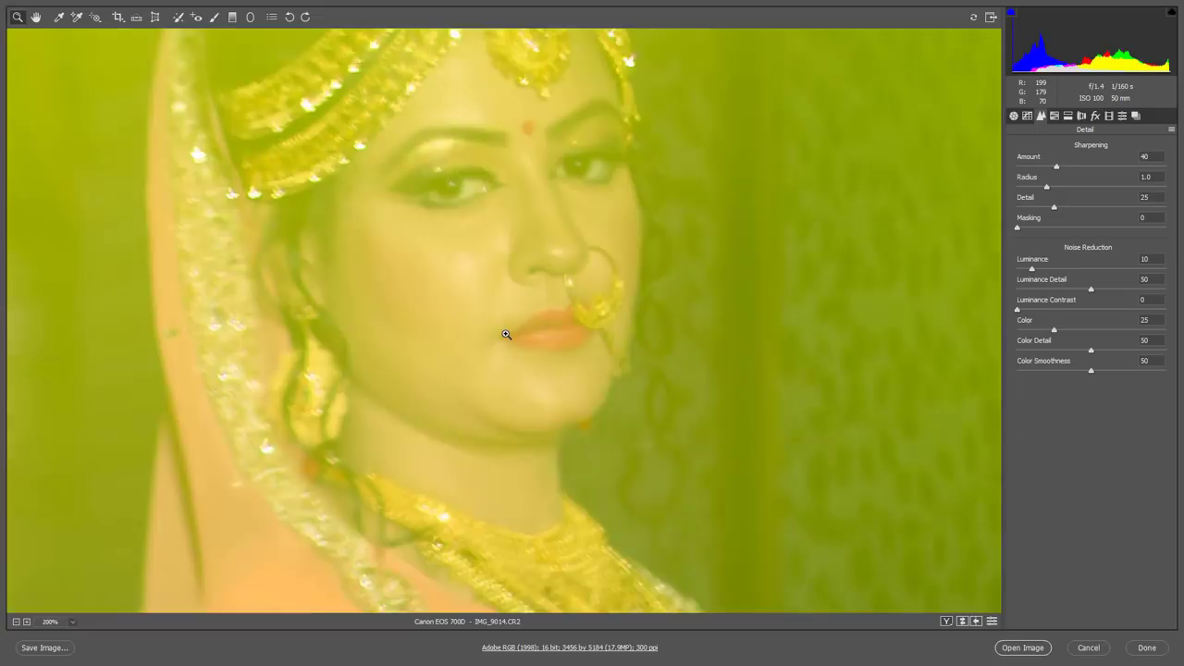
left_click(602, 309)
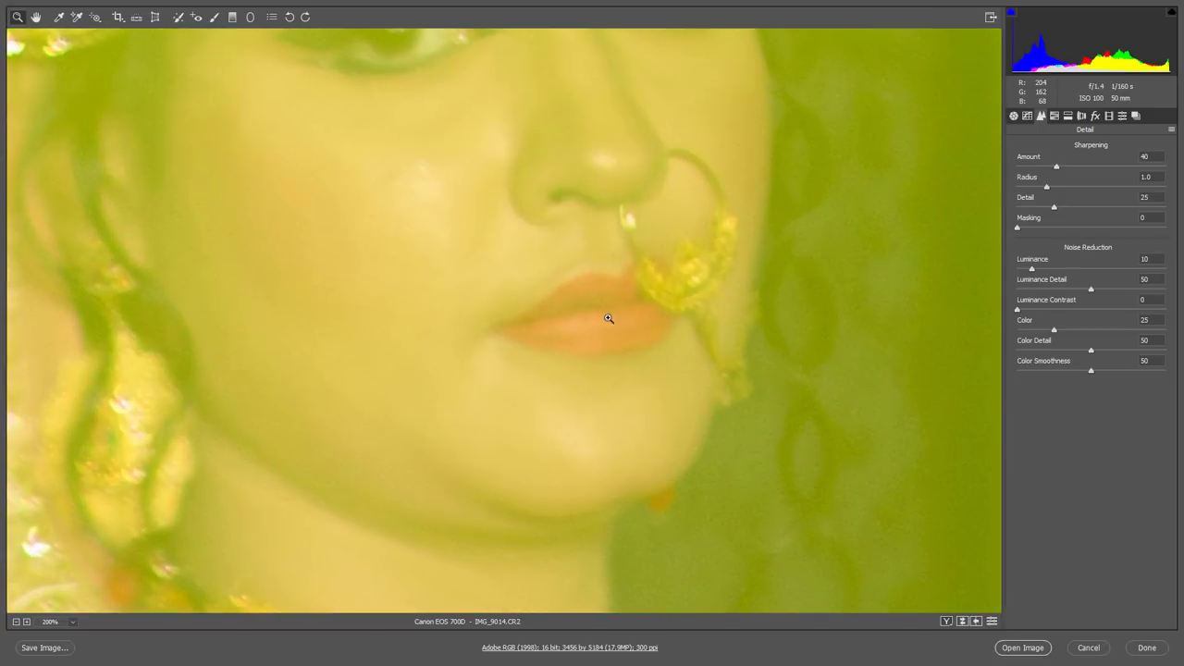
key("ctrl+minus")
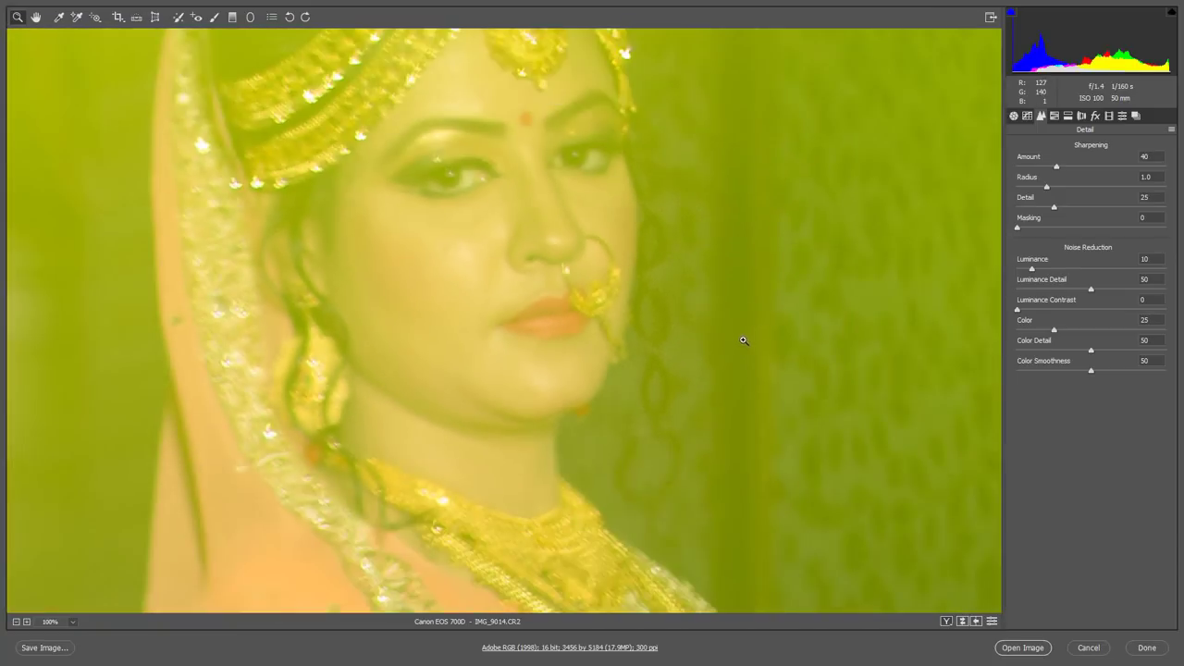
key("ctrl+minus")
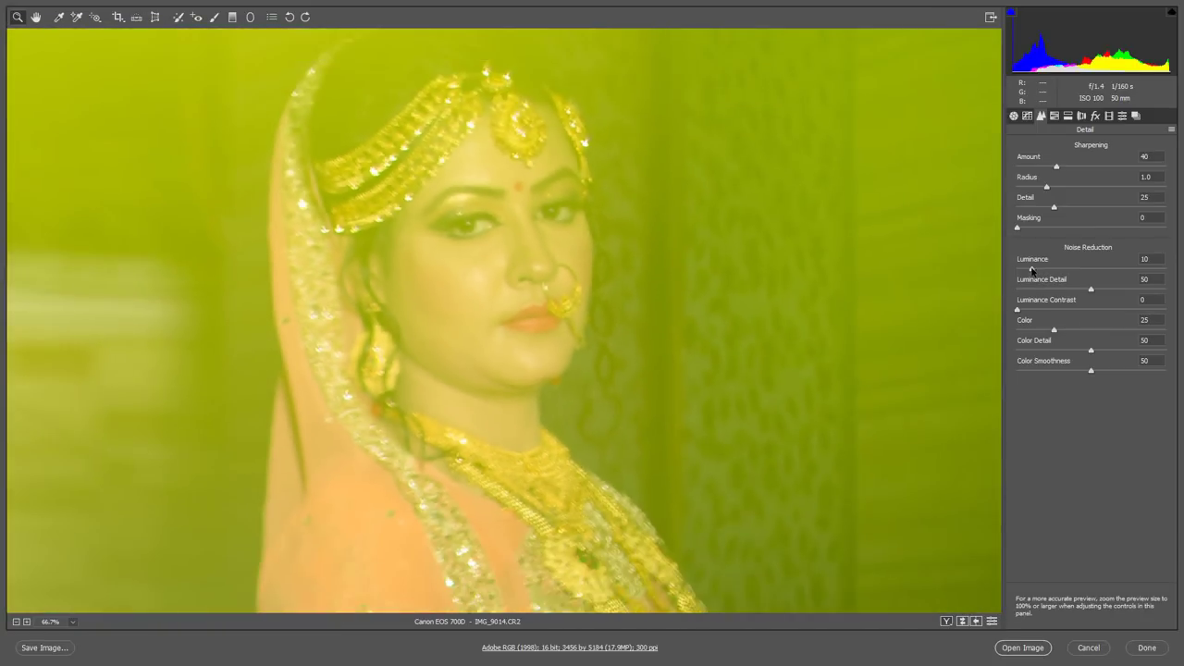
left_click_drag(1032, 268, 1058, 269)
left_click_drag(1141, 274, 1165, 271)
- Inspect the cheek skin at up to 400%, then lower Luminance noise reduction to about 17
left_click(473, 283)
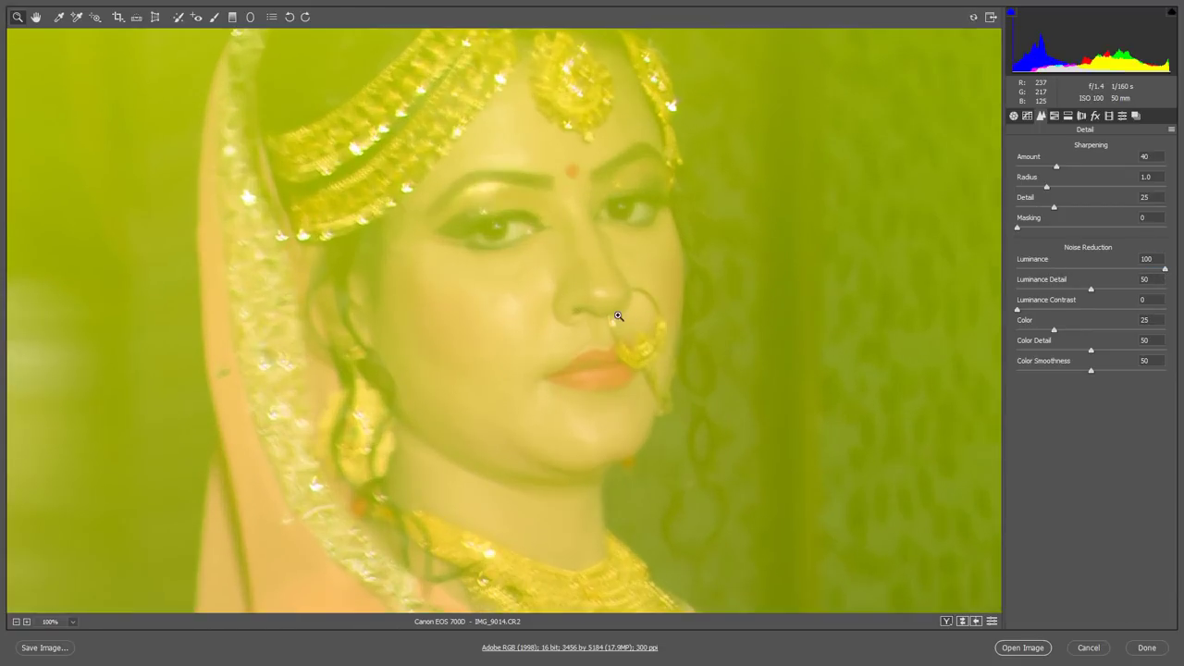
left_click(682, 351, "alt")
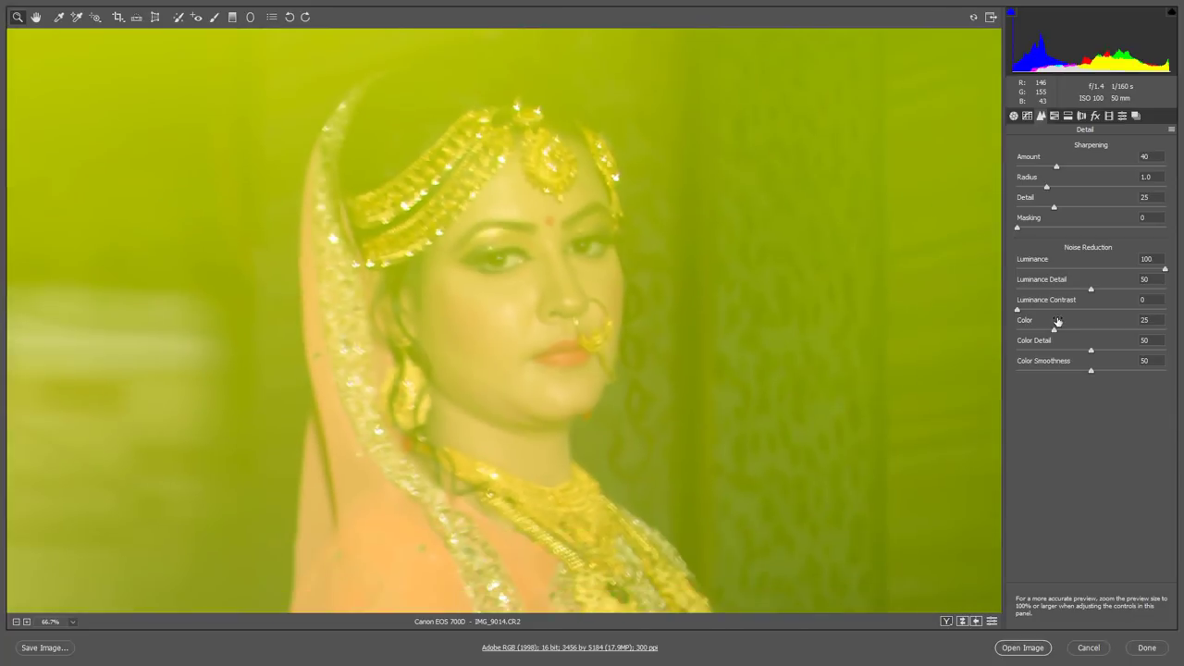
left_click(616, 309)
left_click(617, 309)
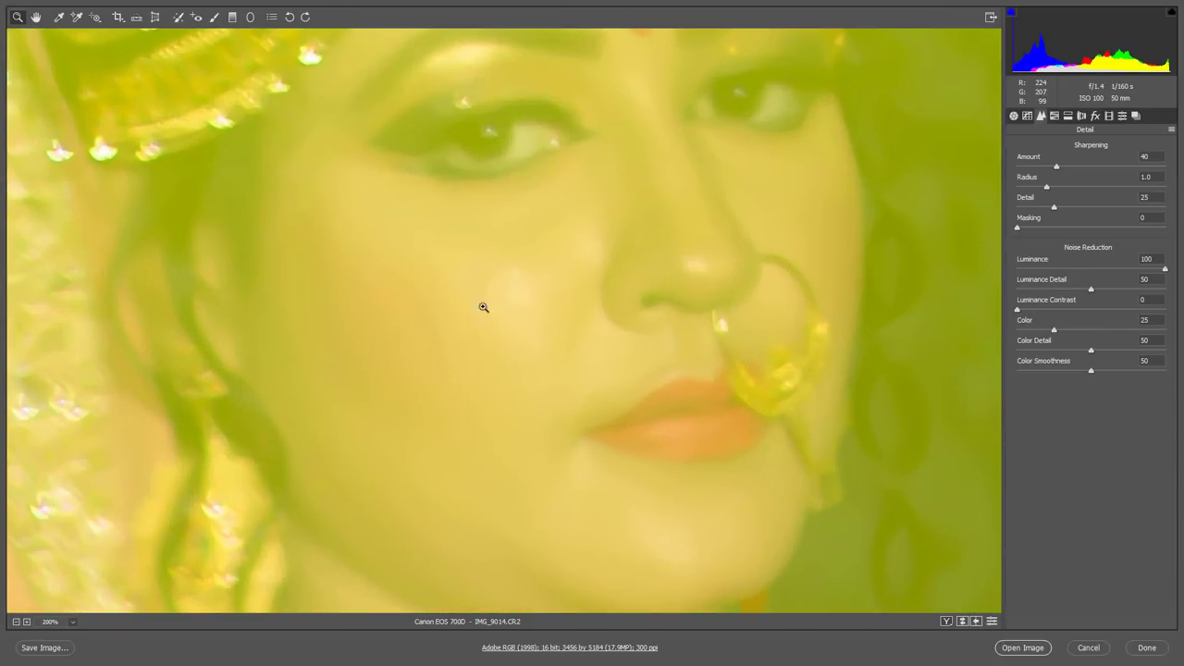
left_click(589, 234)
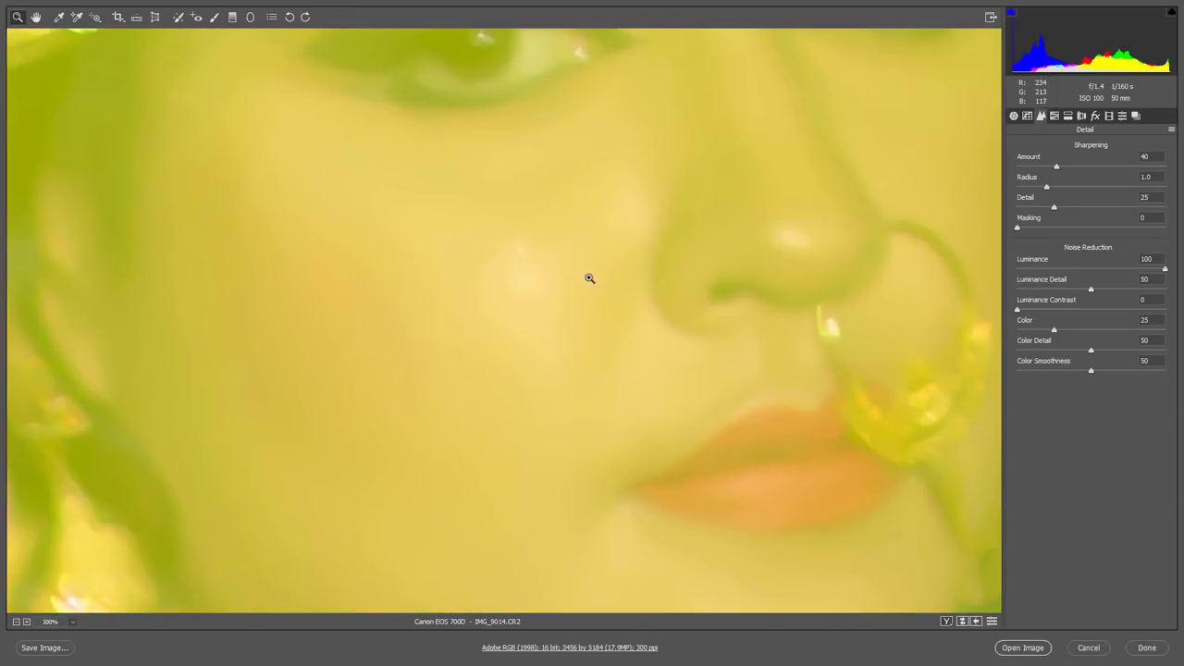
left_click(703, 298)
left_click(623, 292)
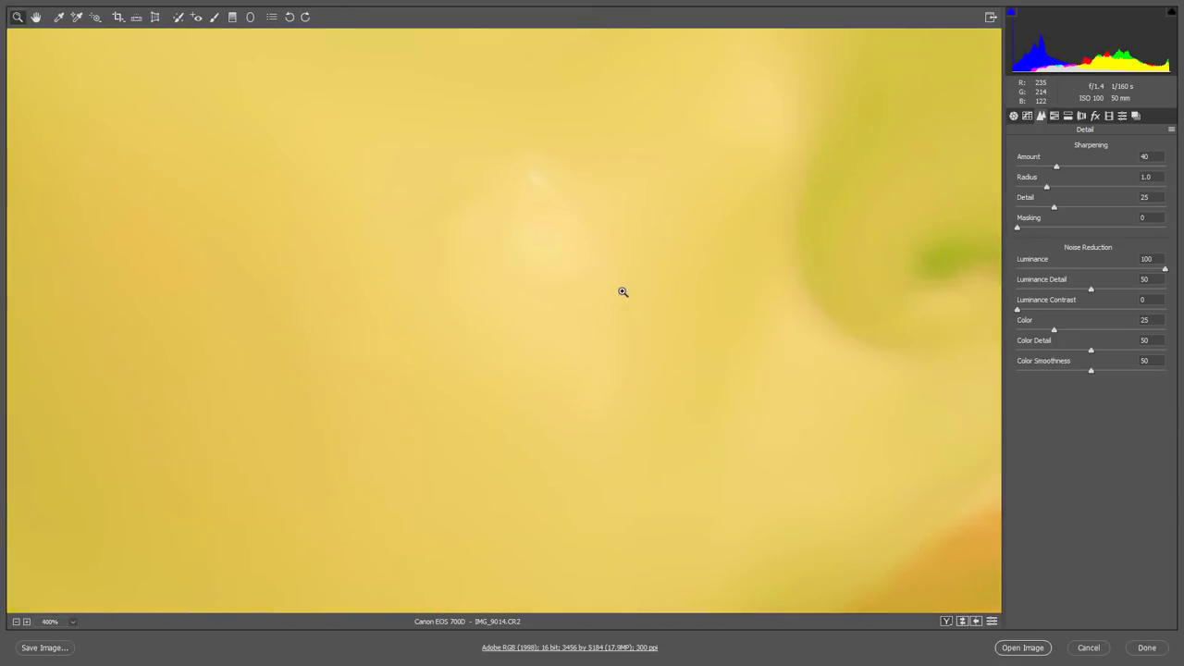
left_click(623, 292, "alt")
left_click(622, 291, "alt")
left_click(642, 293, "alt")
left_click(653, 288, "alt")
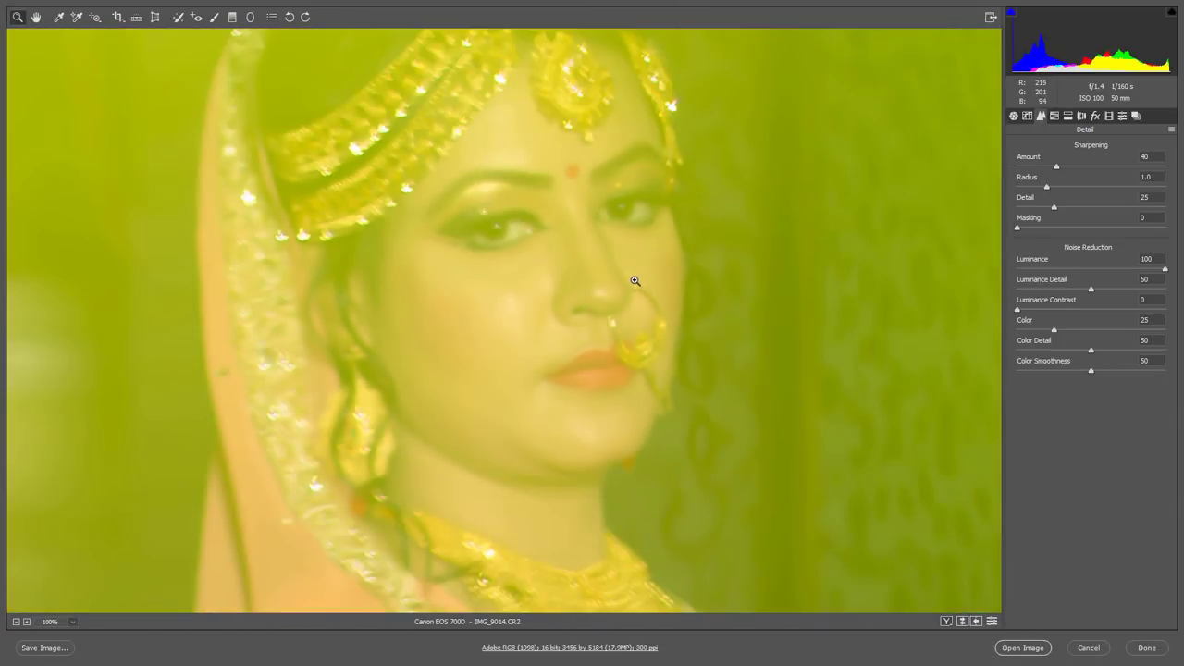
left_click_drag(628, 231, 626, 264)
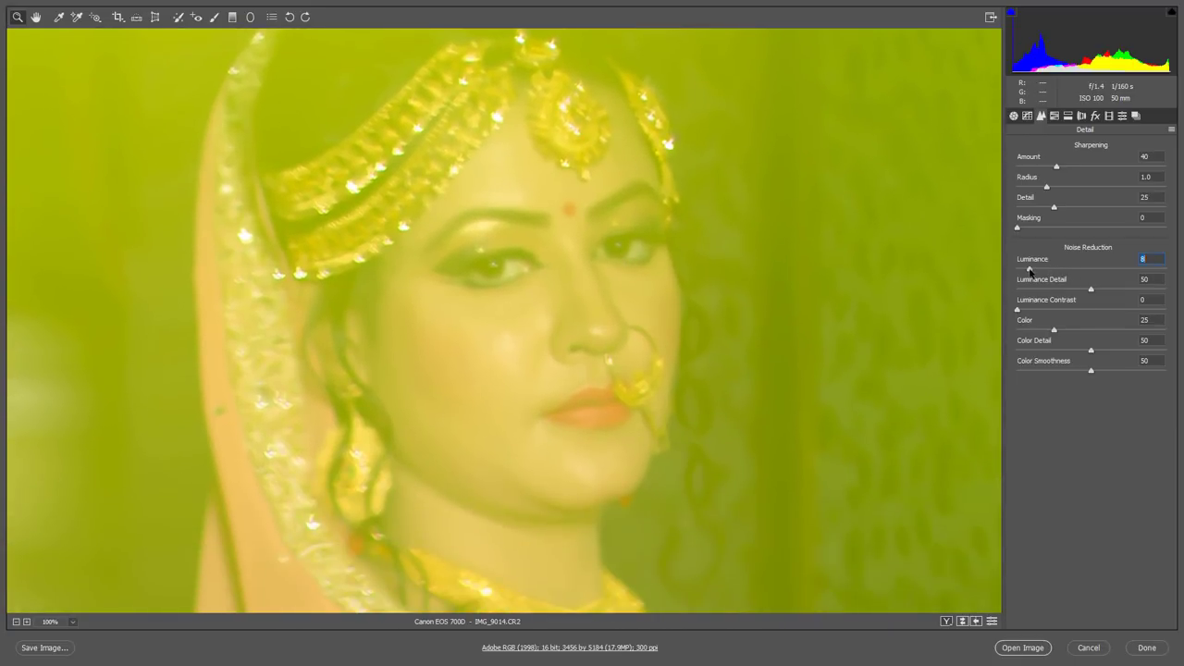
left_click_drag(1030, 269, 1042, 270)
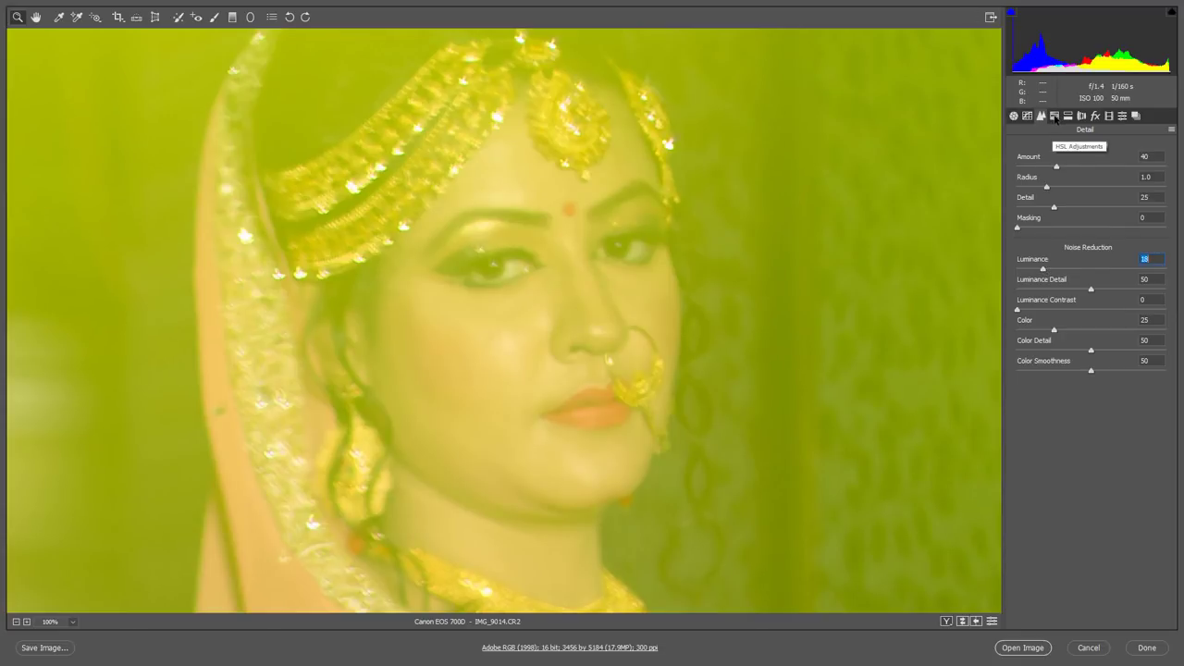
- Show the HSL Hue sliders, all still at 0, with the whole photo in view
left_click(1055, 116)
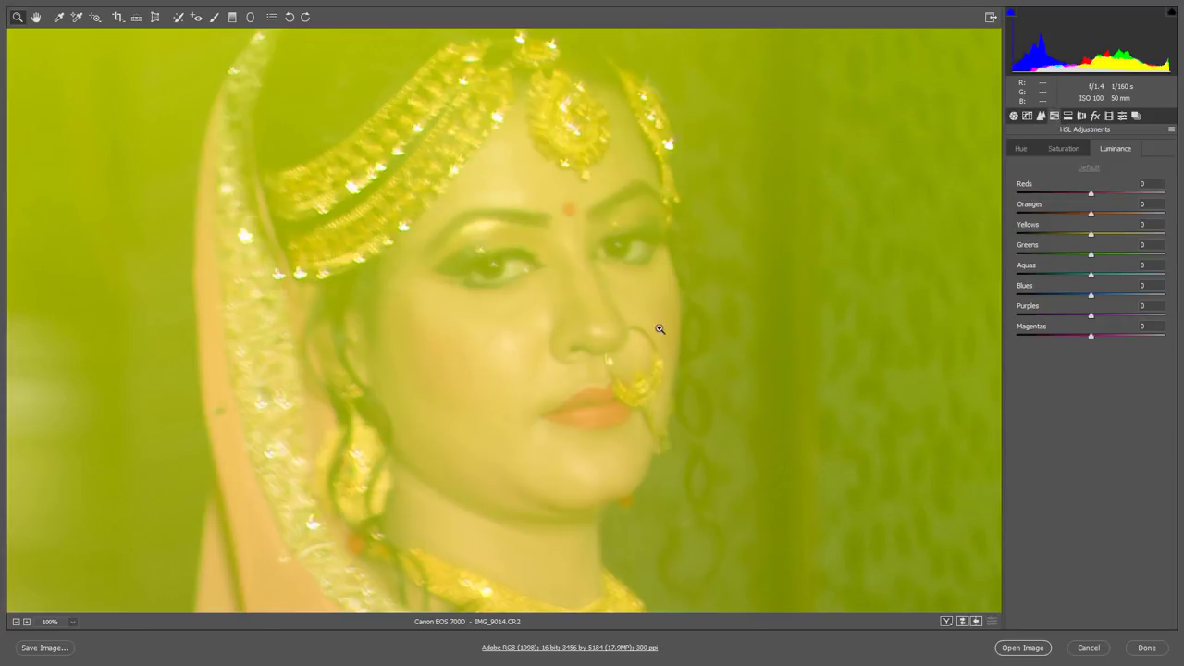
scroll(679, 323, "down", 3)
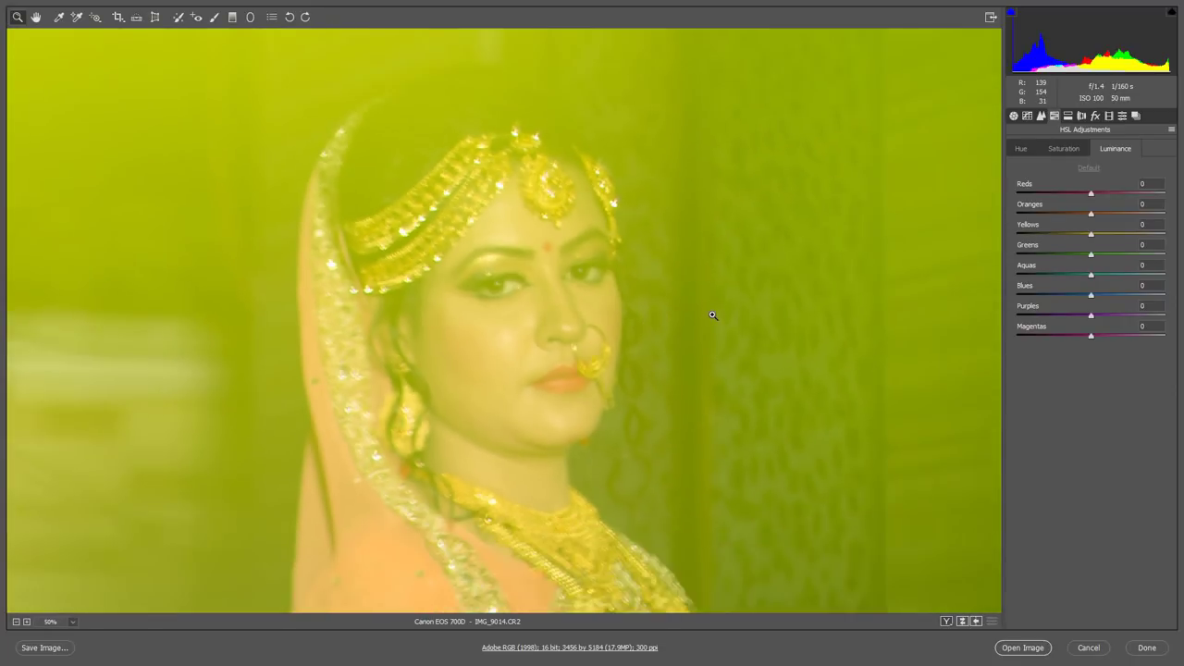
scroll(783, 324, "up", 2)
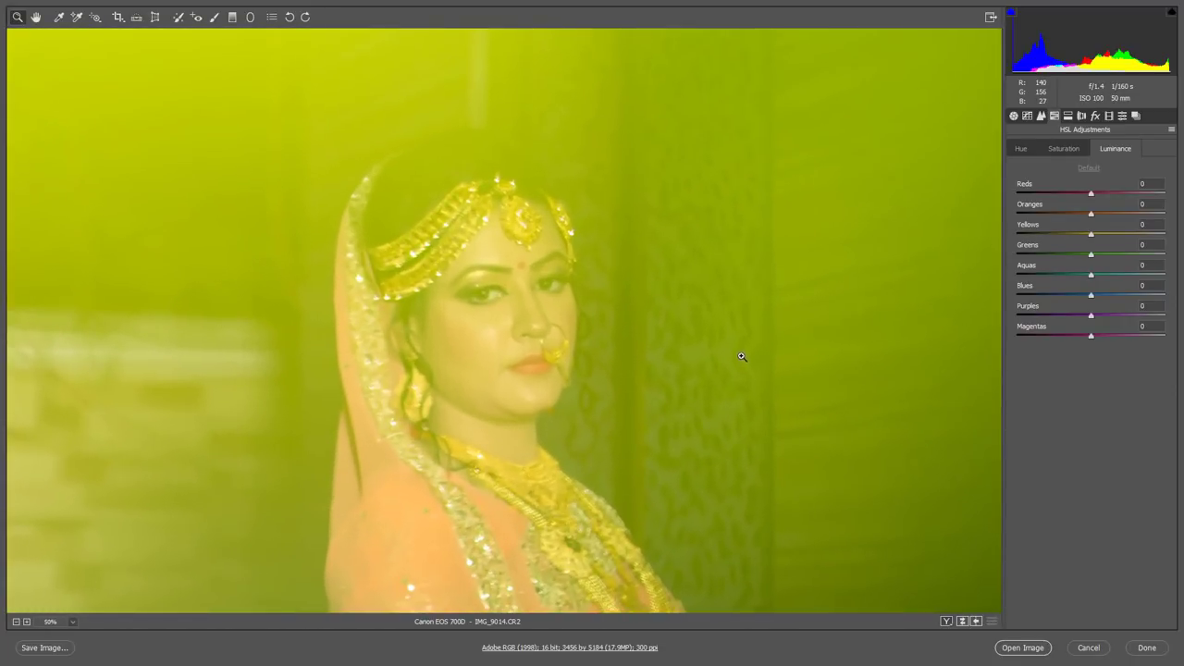
left_click_drag(743, 357, 760, 241)
scroll(761, 259, "down", 2)
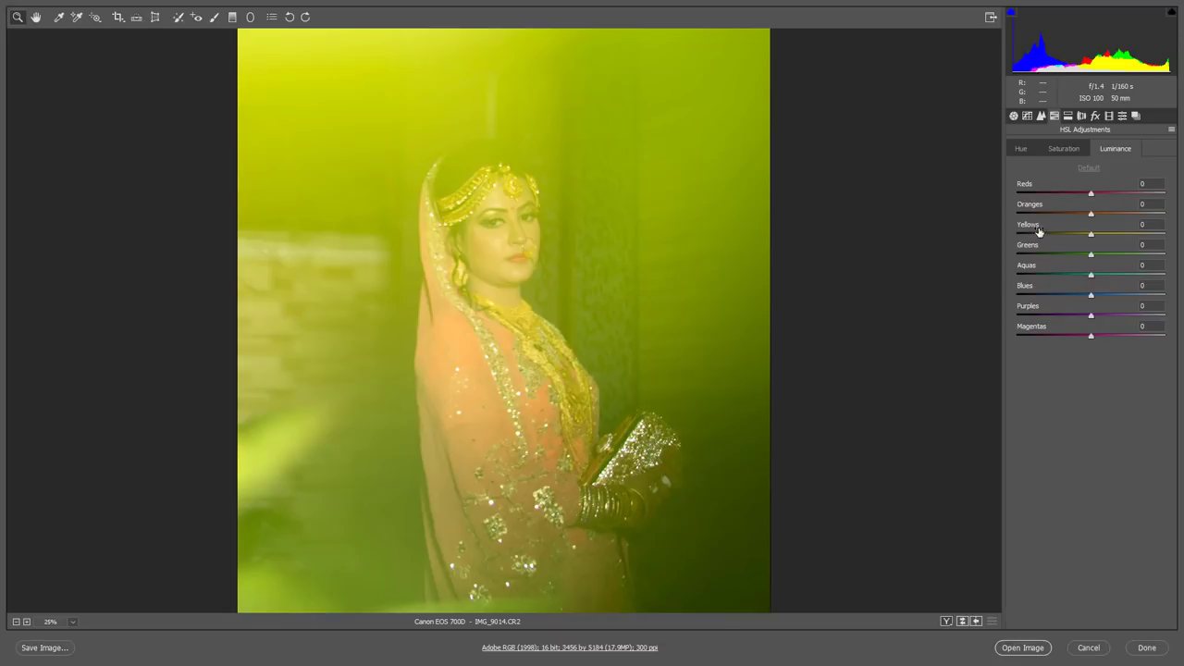
left_click(1020, 153)
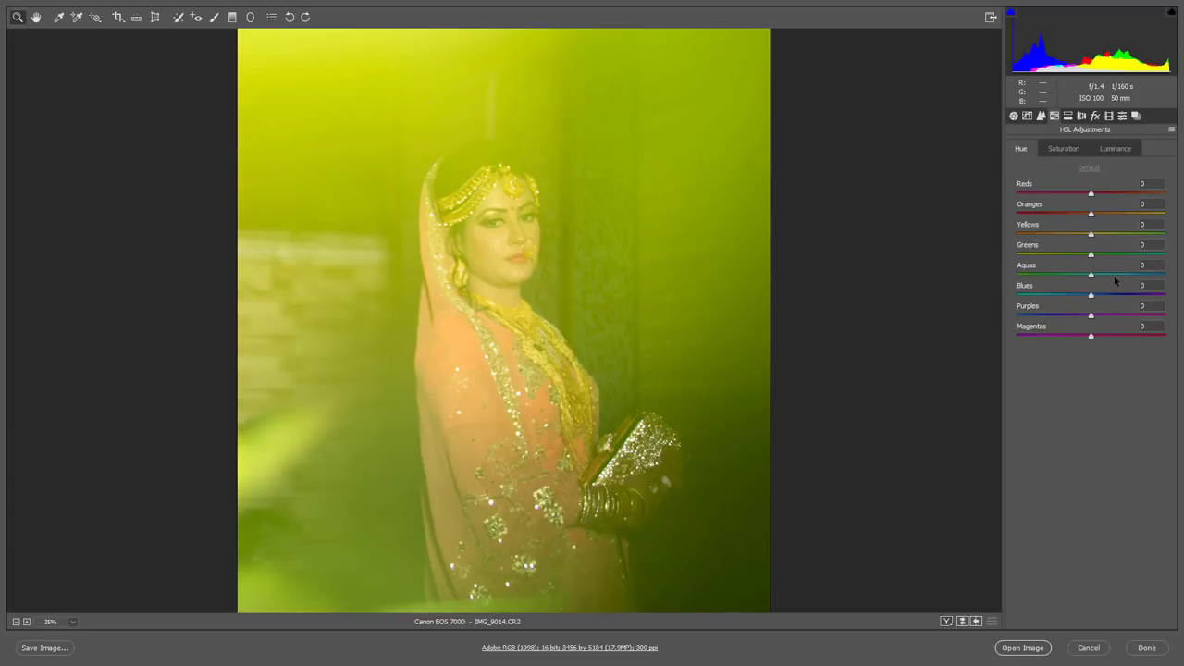
- Shift HSL hues: Reds -41, Oranges -39, Yellows -12, Greens -39, Aquas +15, Blues -10, Purples +6
left_click_drag(1091, 255, 1062, 214)
left_click_drag(1091, 194, 1061, 192)
left_click_drag(1091, 275, 1102, 274)
left_click_drag(1091, 295, 1083, 295)
left_click_drag(1090, 315, 1095, 316)
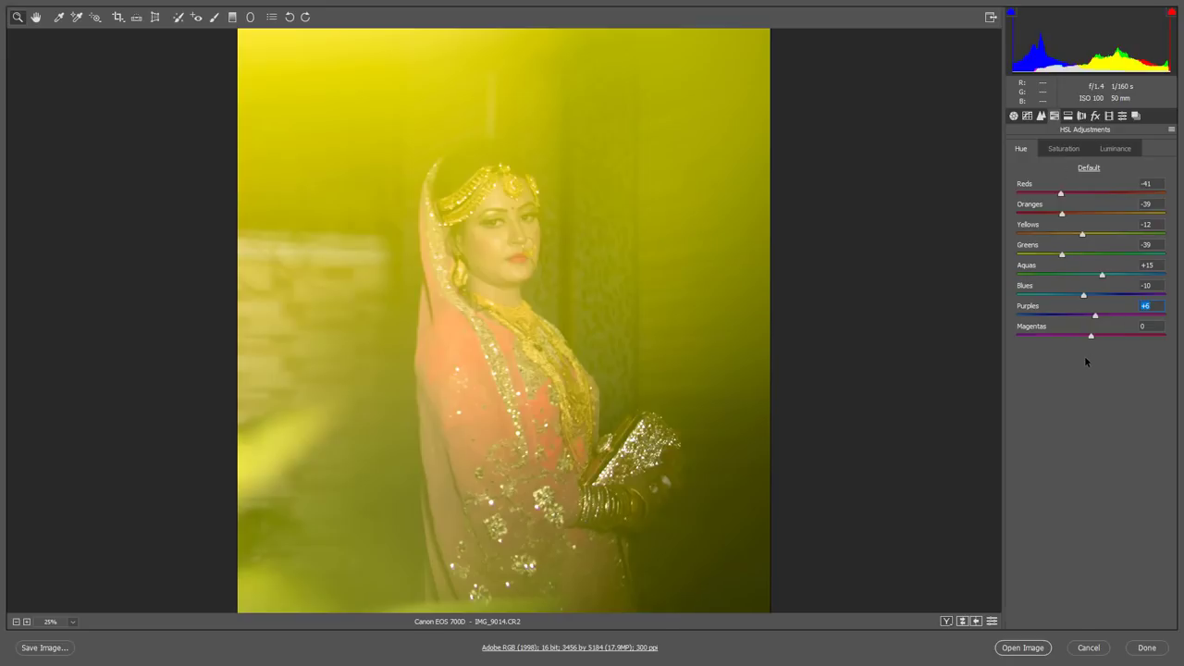
- Lower Reds saturation to -23 and Greens luminance to -35, leaving Split Toning hue at 0
left_click(1064, 149)
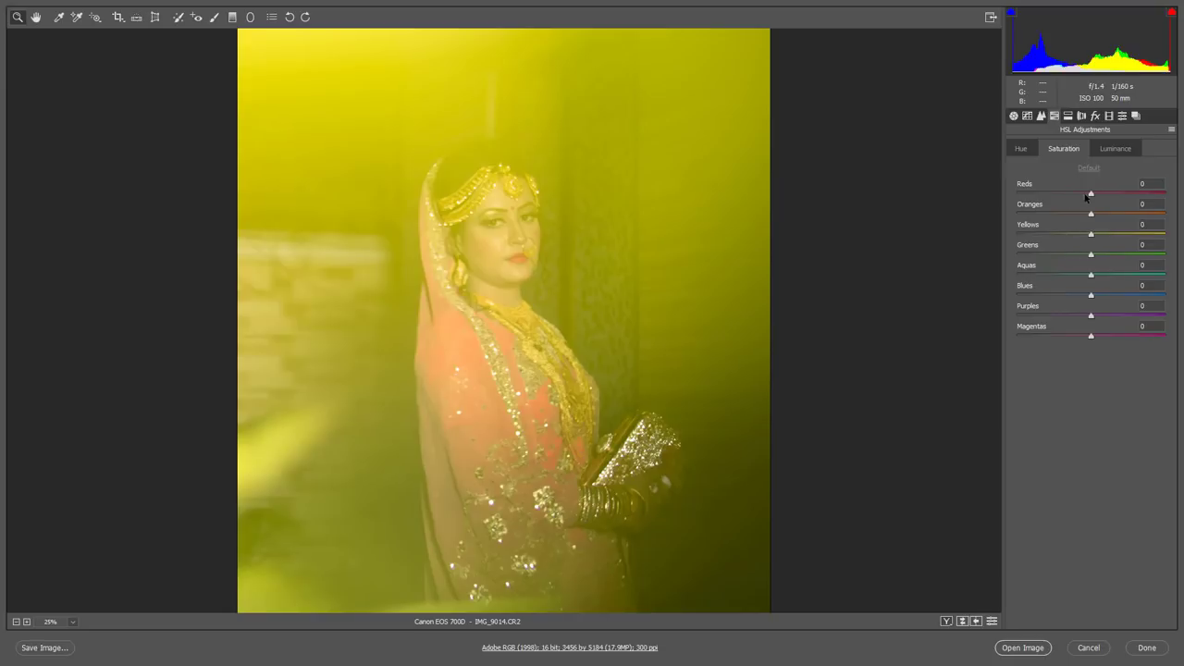
left_click_drag(1091, 194, 1063, 194)
left_click(1115, 149)
left_click_drag(1090, 254, 1064, 253)
key("ctrl+alt+5")
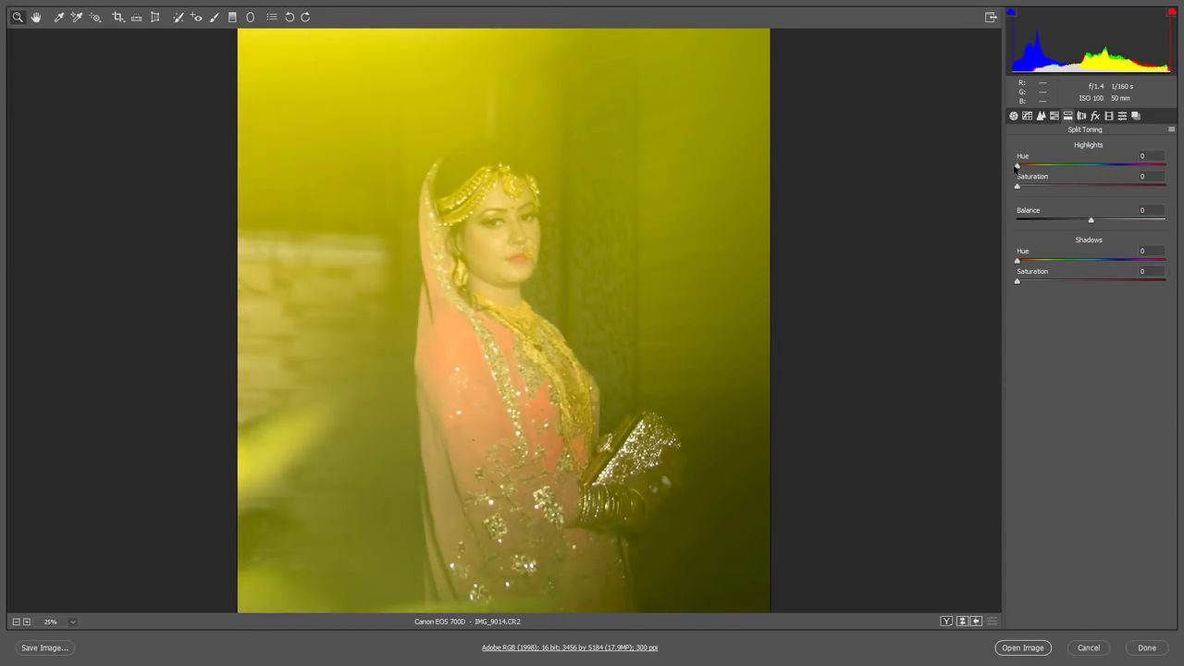
mouse_move(1018, 167)
left_mouse_down()
mouse_move(1081, 169)
mouse_move(1010, 174)
left_mouse_up()
- Set green defringe hue to 38/60 and add a post-crop vignette: Amount -38, Midpoint 34
left_click(1080, 115)
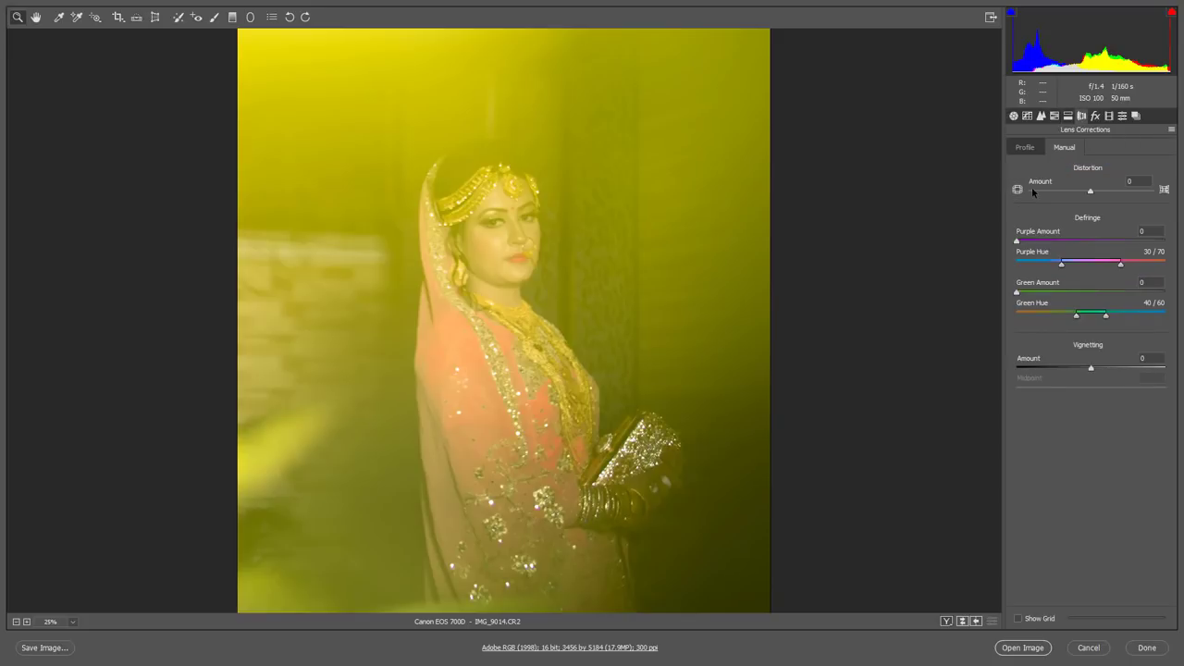
mouse_move(1068, 320)
left_mouse_down()
mouse_move(1023, 319)
mouse_move(1079, 320)
left_mouse_up()
left_click(1095, 115)
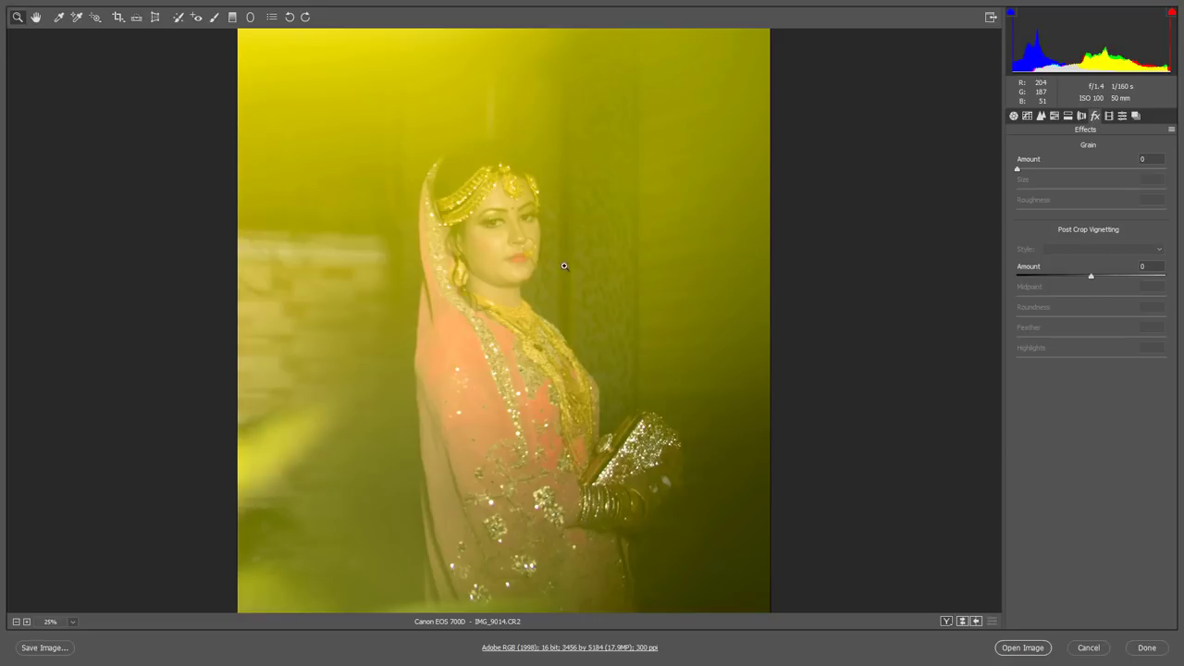
left_click(713, 324, "alt")
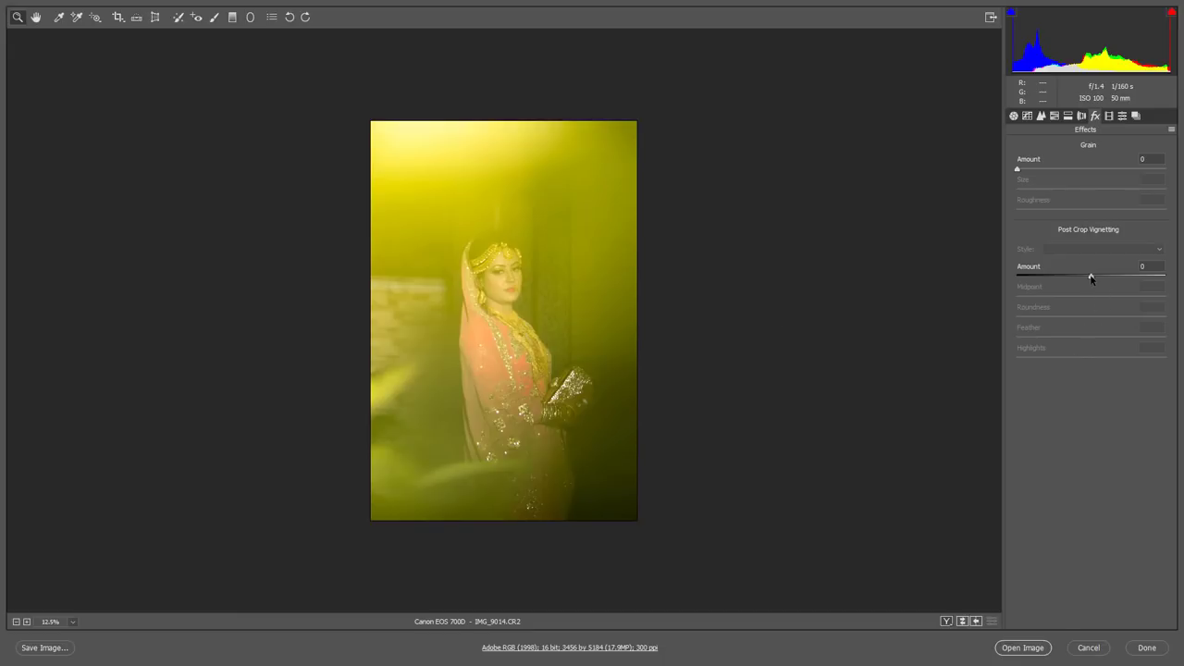
left_click_drag(1091, 279, 1068, 297)
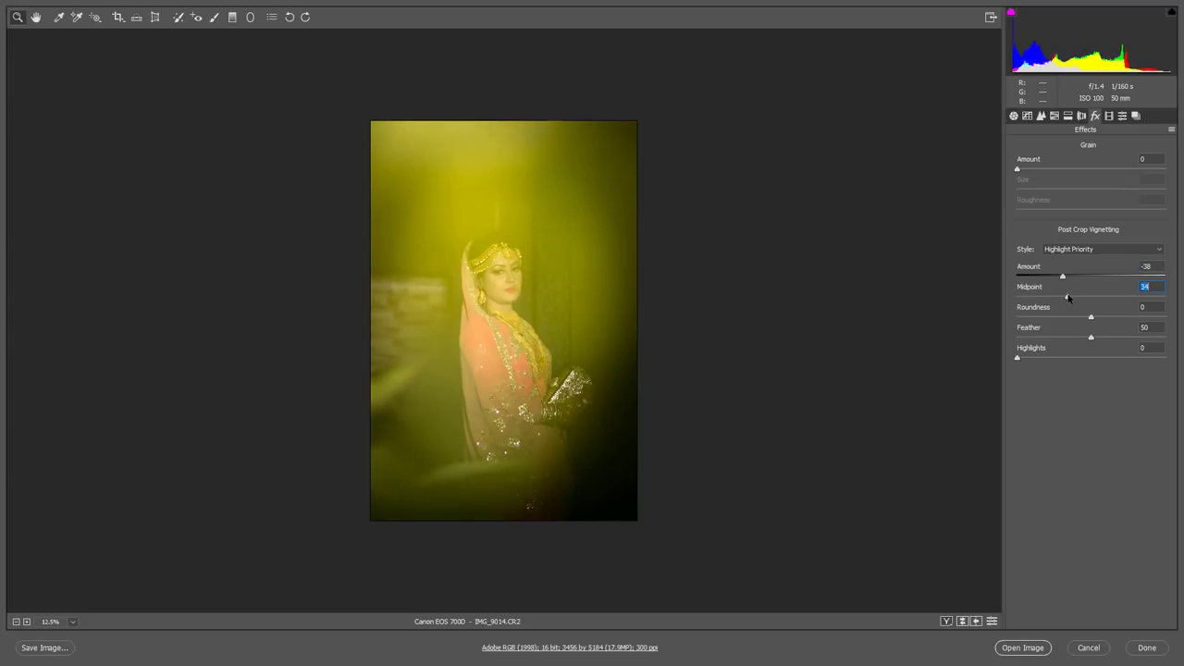
left_click(1109, 117)
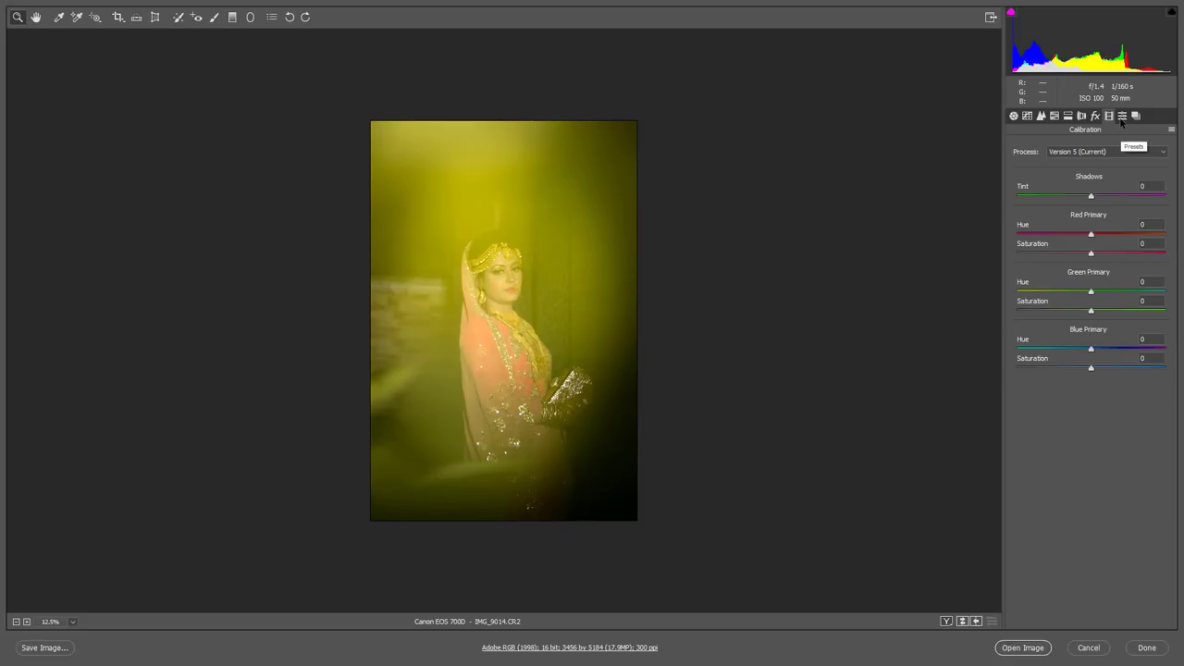
- Preview the Color, Creative, Curve, Grain and Sharpening preset groups without applying any, then return to Basic
left_click(1123, 117)
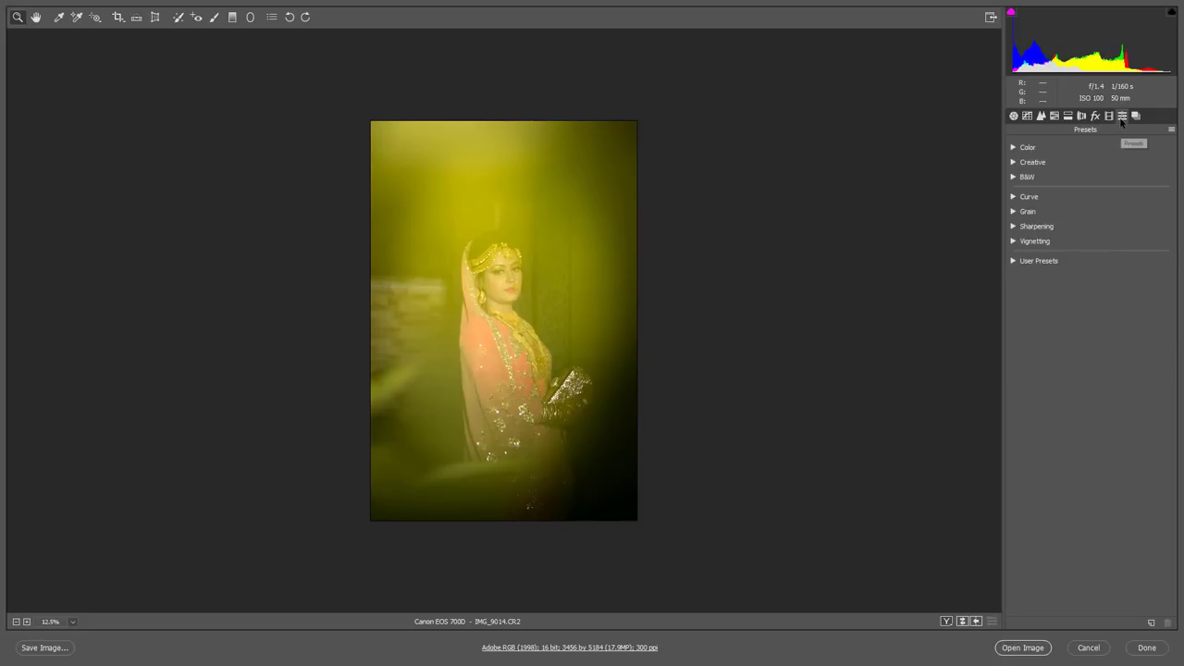
left_click(1013, 148)
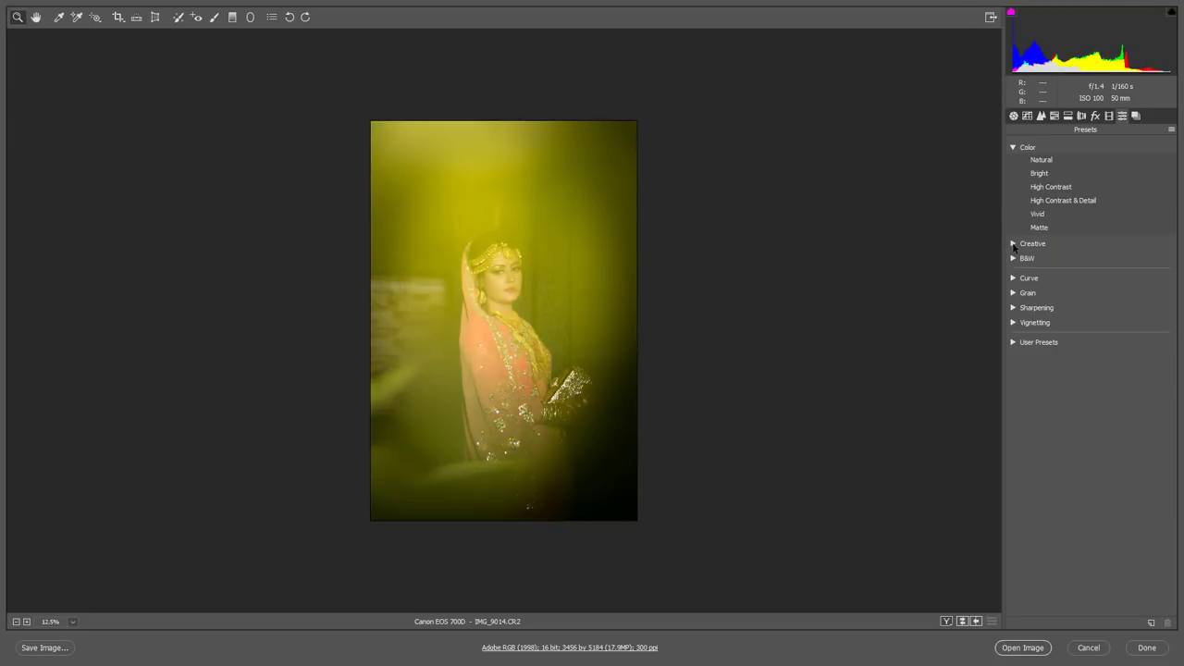
left_click(1014, 246)
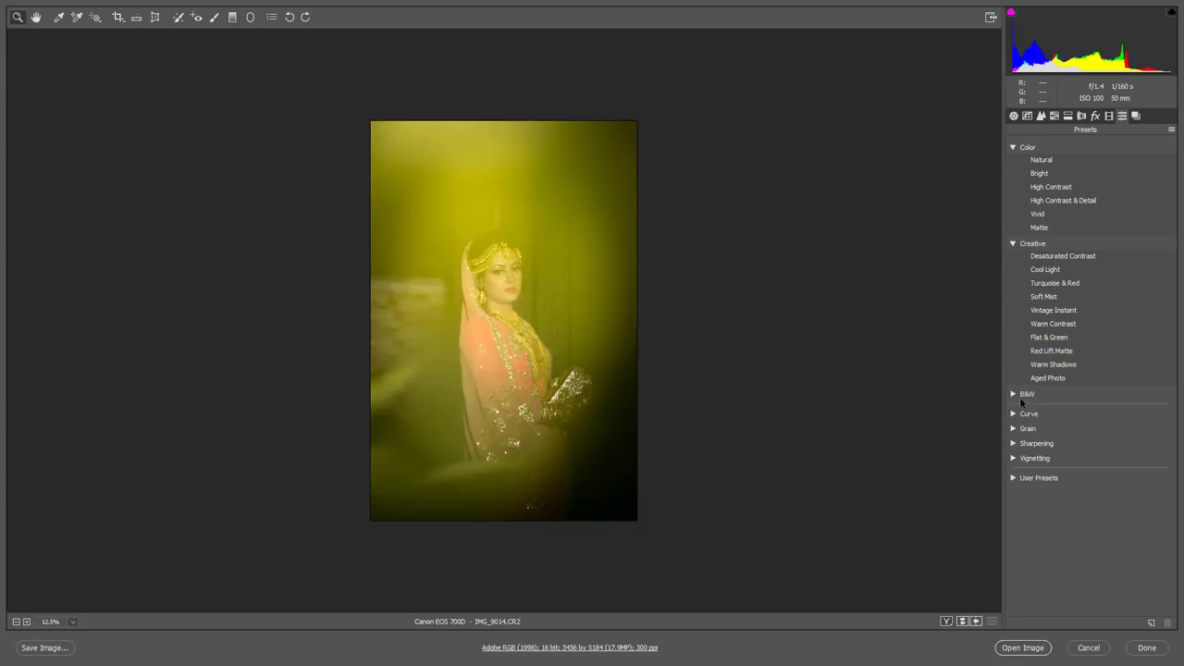
left_click(1025, 413)
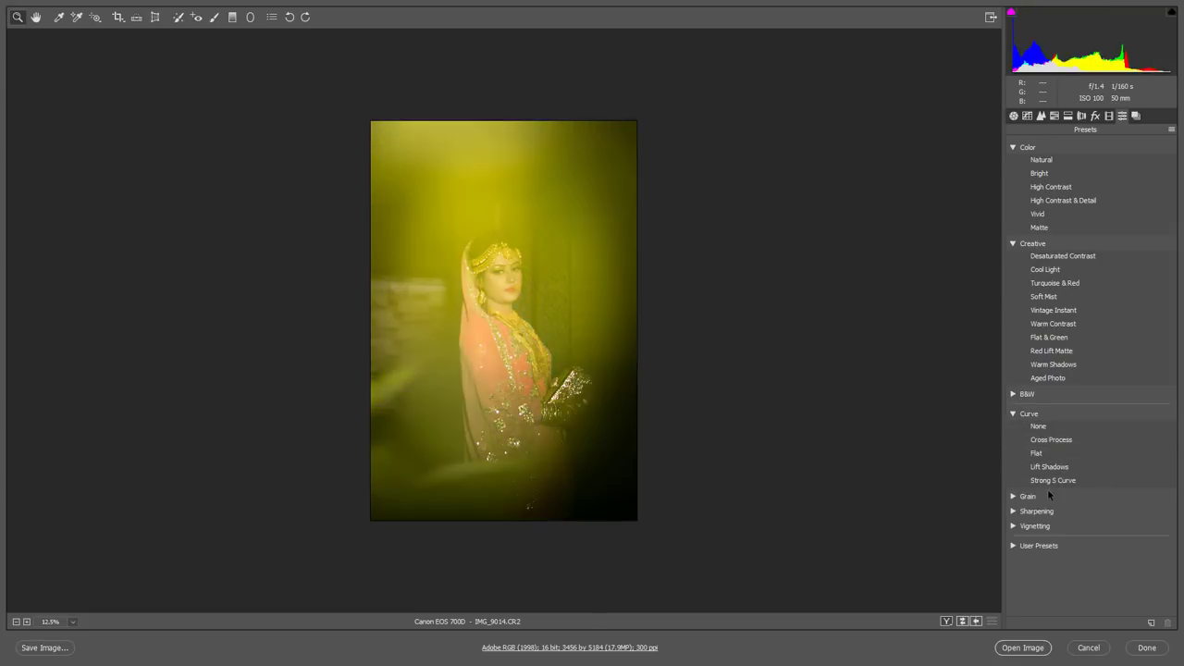
left_click(1014, 497)
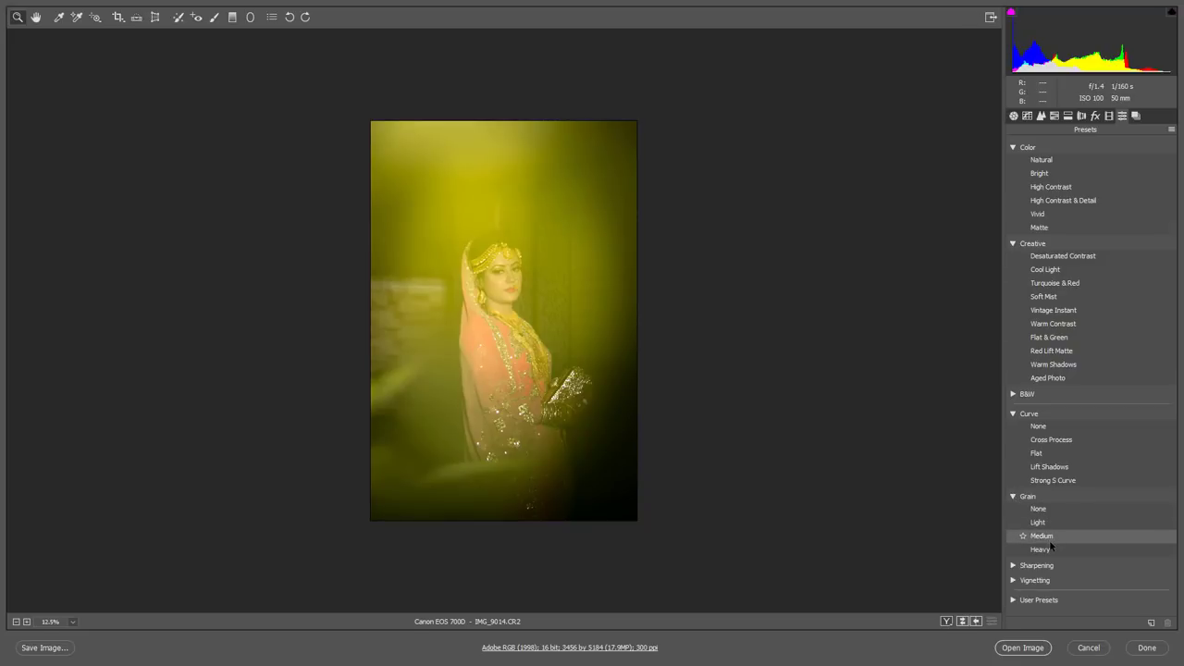
left_click(1025, 568)
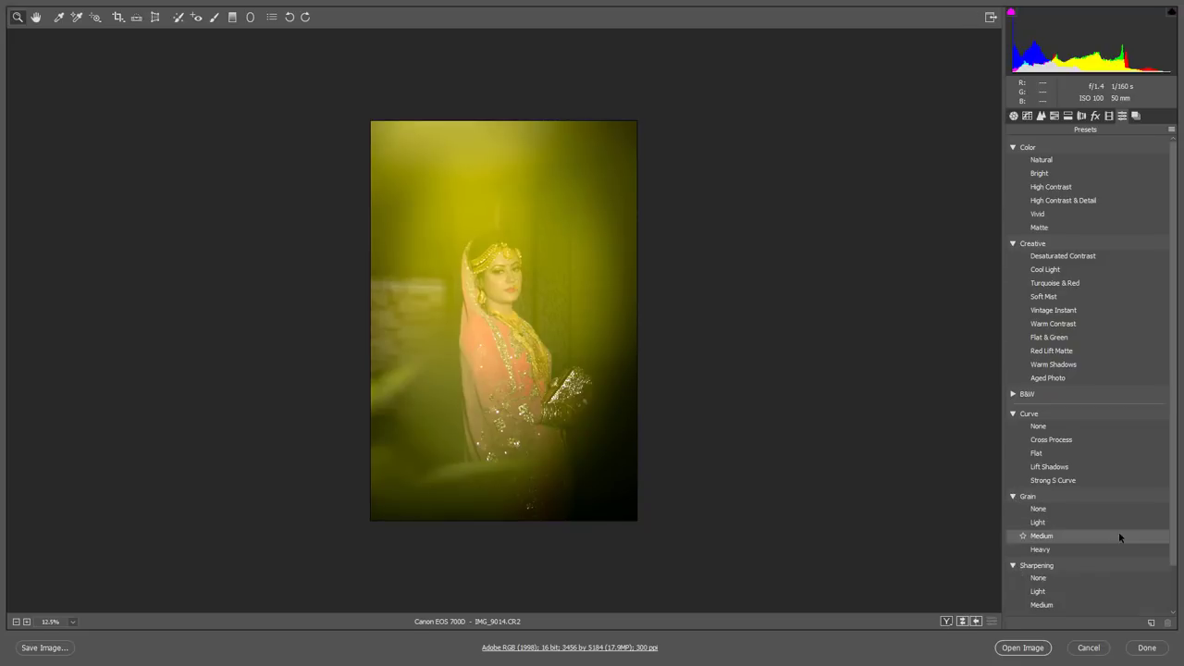
scroll(1119, 531, "down", 2)
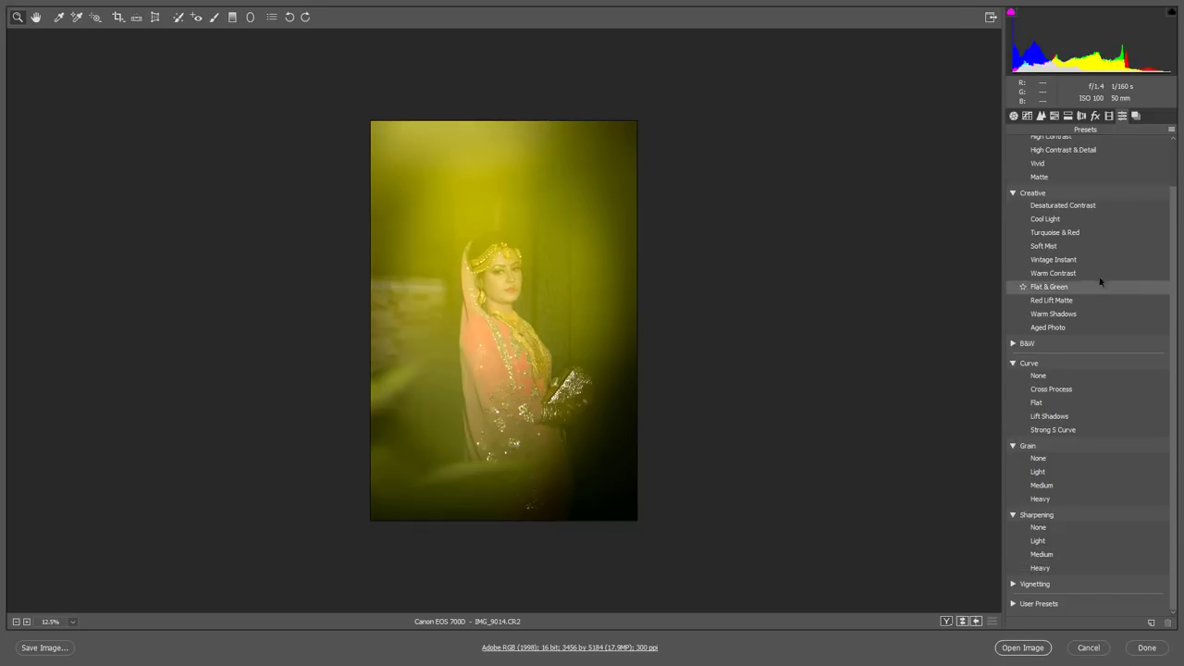
scroll(1136, 272, "up", 2)
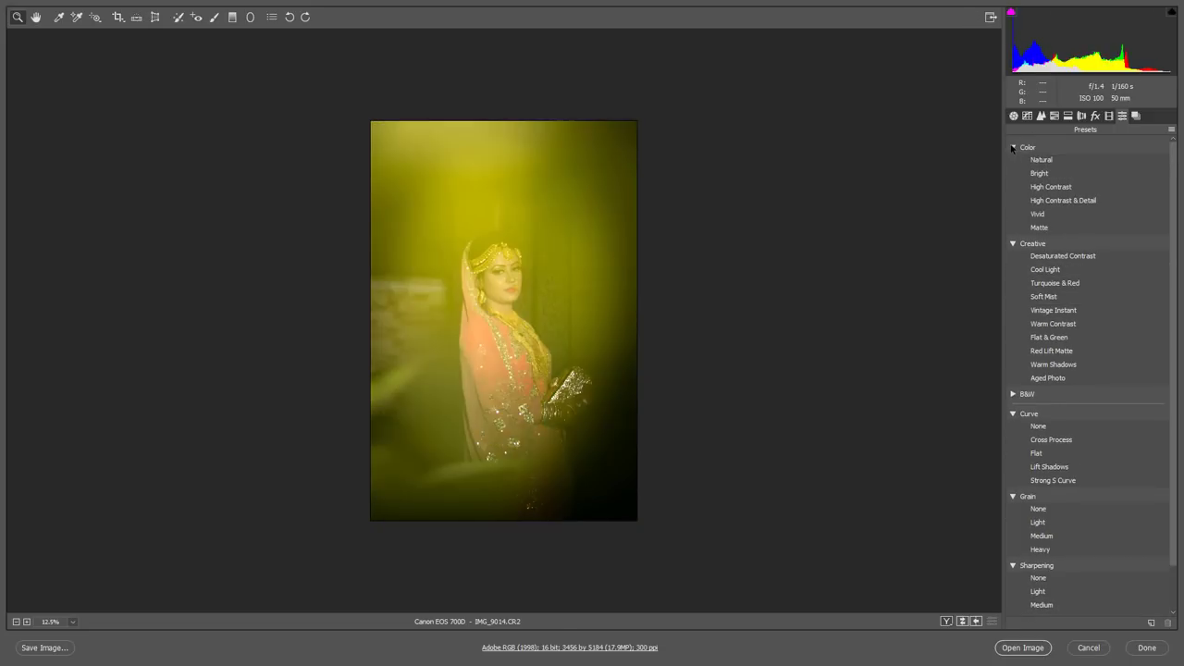
left_click(1022, 147)
left_click(1136, 115)
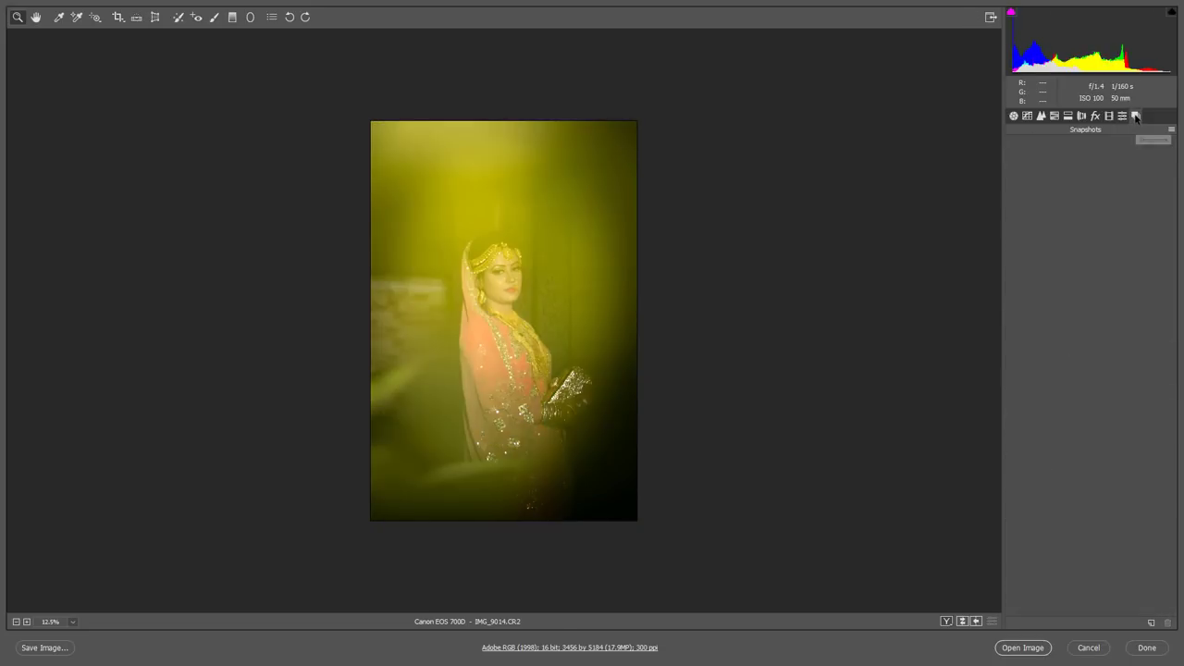
left_click(1014, 116)
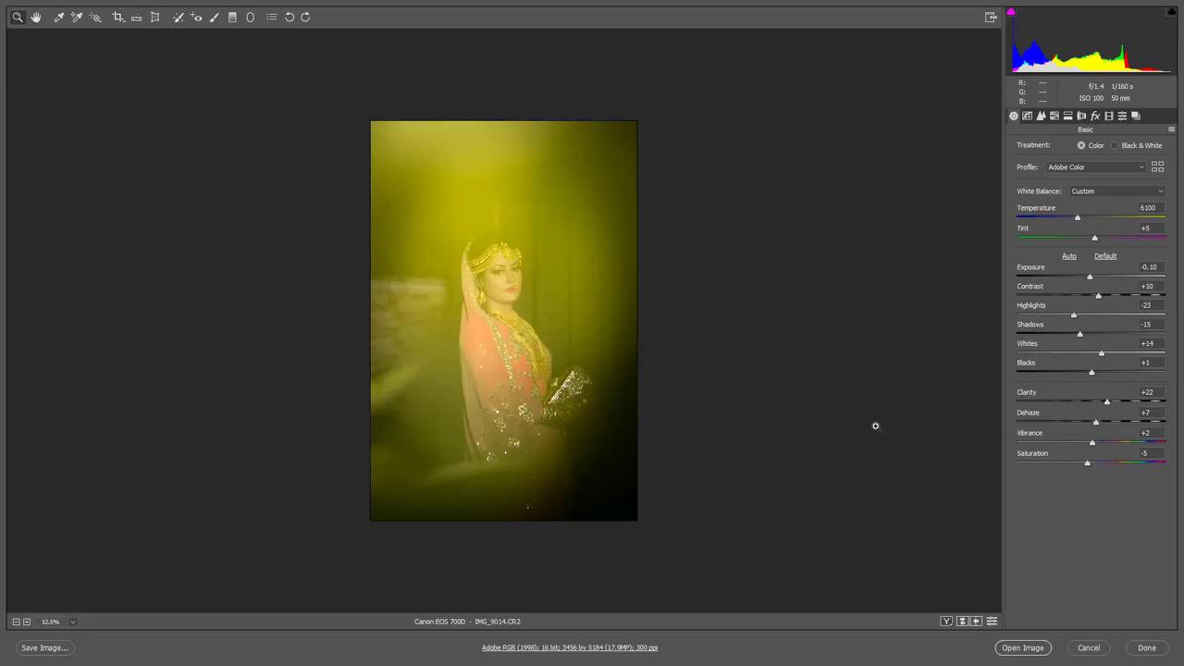
- Open the edited IMG_9014.CR2 in Photoshop, dismiss the healing brush warning, and bring up Levels
left_click(1027, 648)
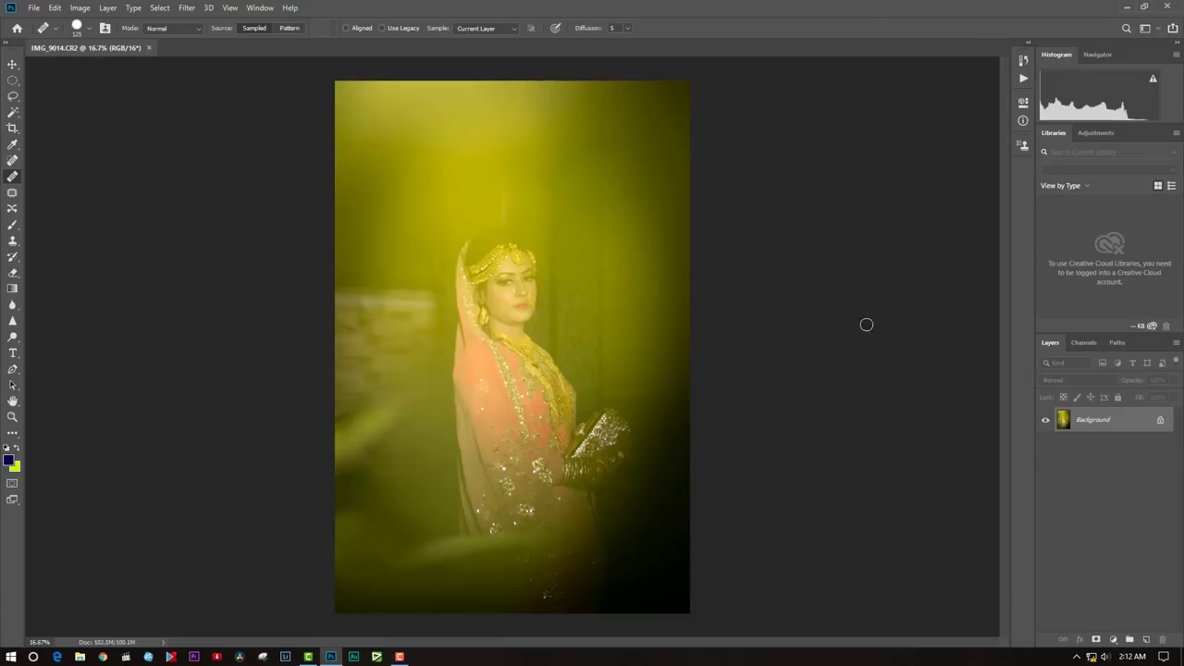
left_click(874, 313)
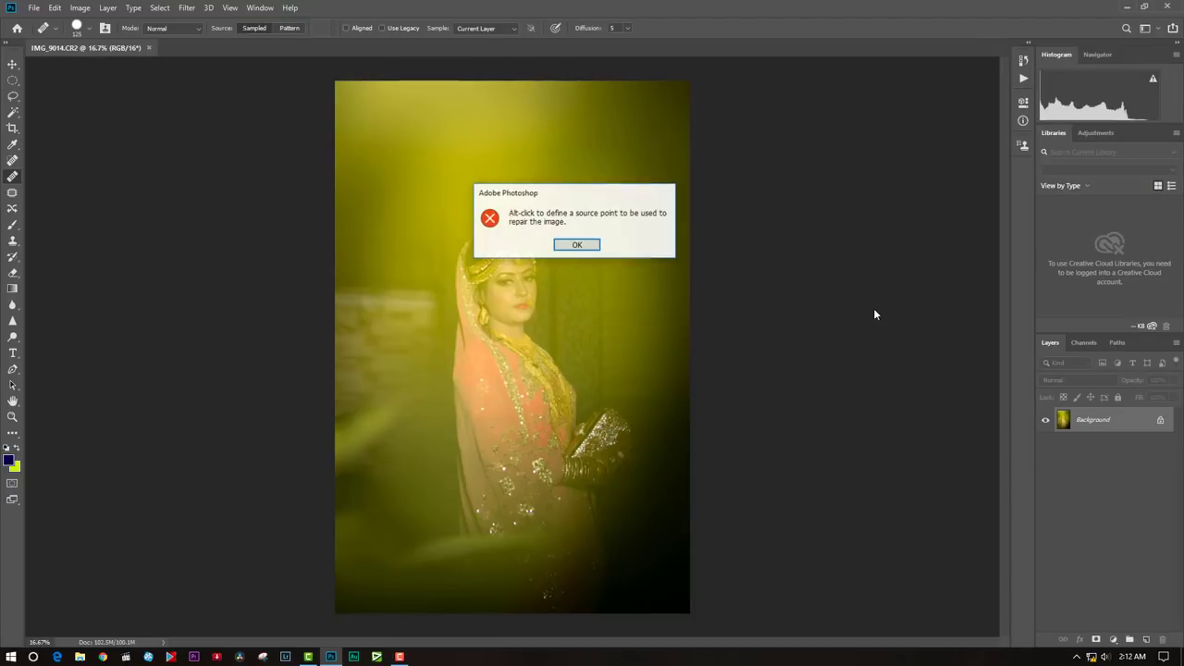
left_click(593, 246)
left_click(13, 64)
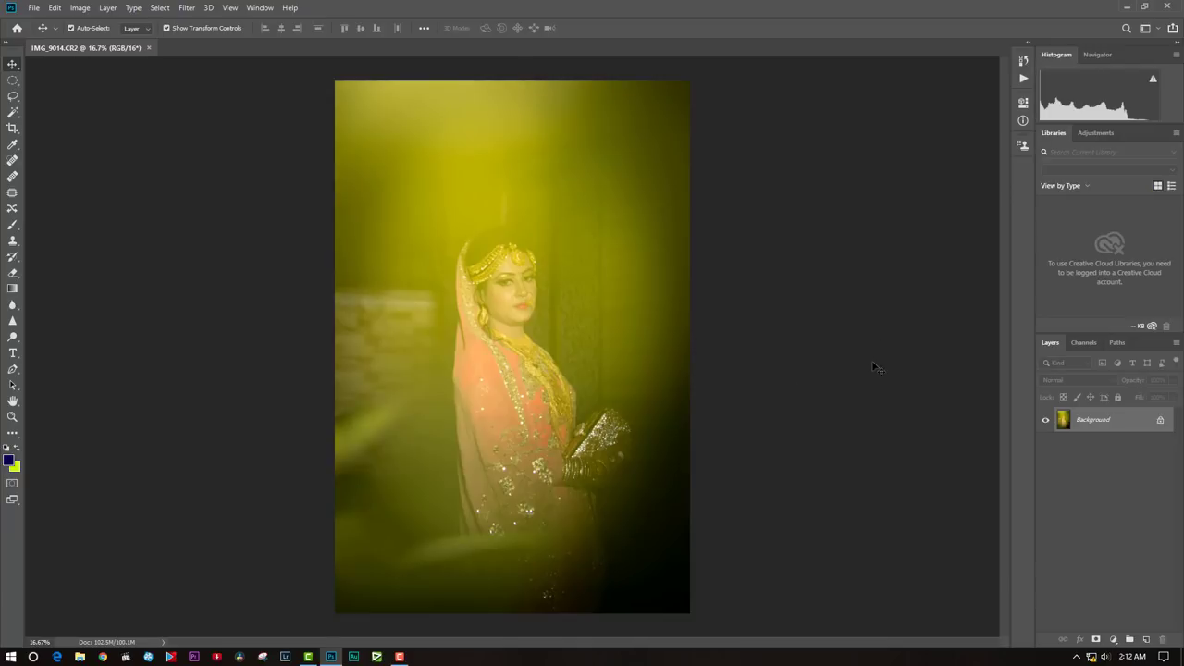
key("ctrl")
key("ctrl+l")
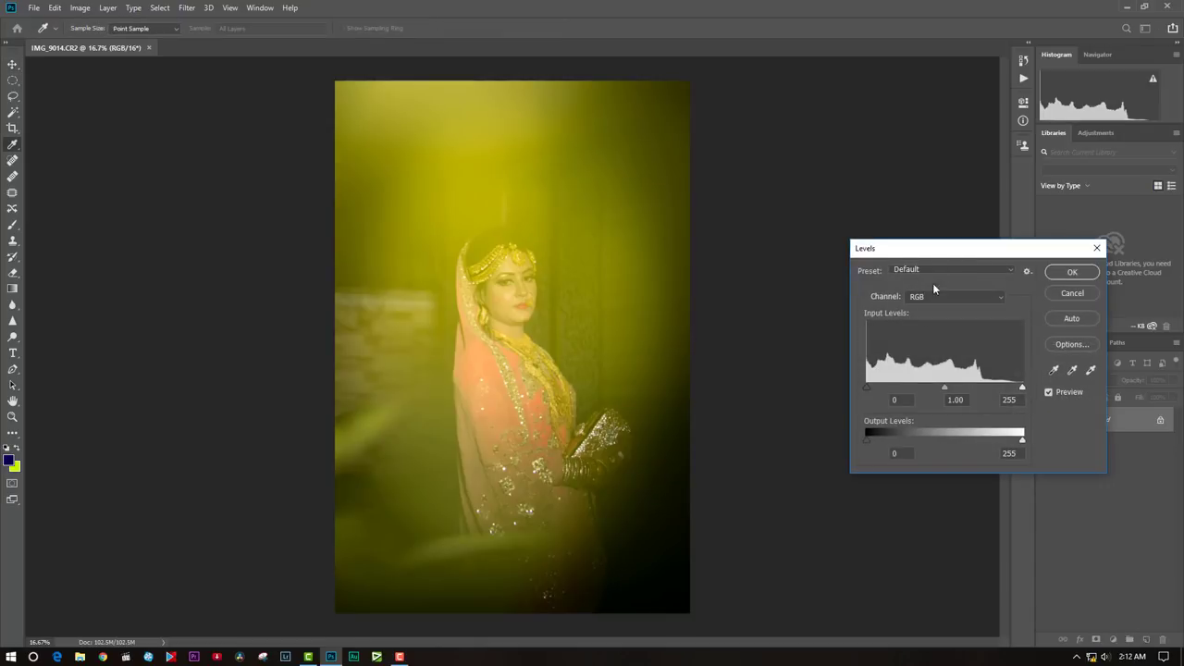
- Apply Levels with input values 17, 1.11 and 237 to brighten the portrait
left_click_drag(949, 250, 868, 233)
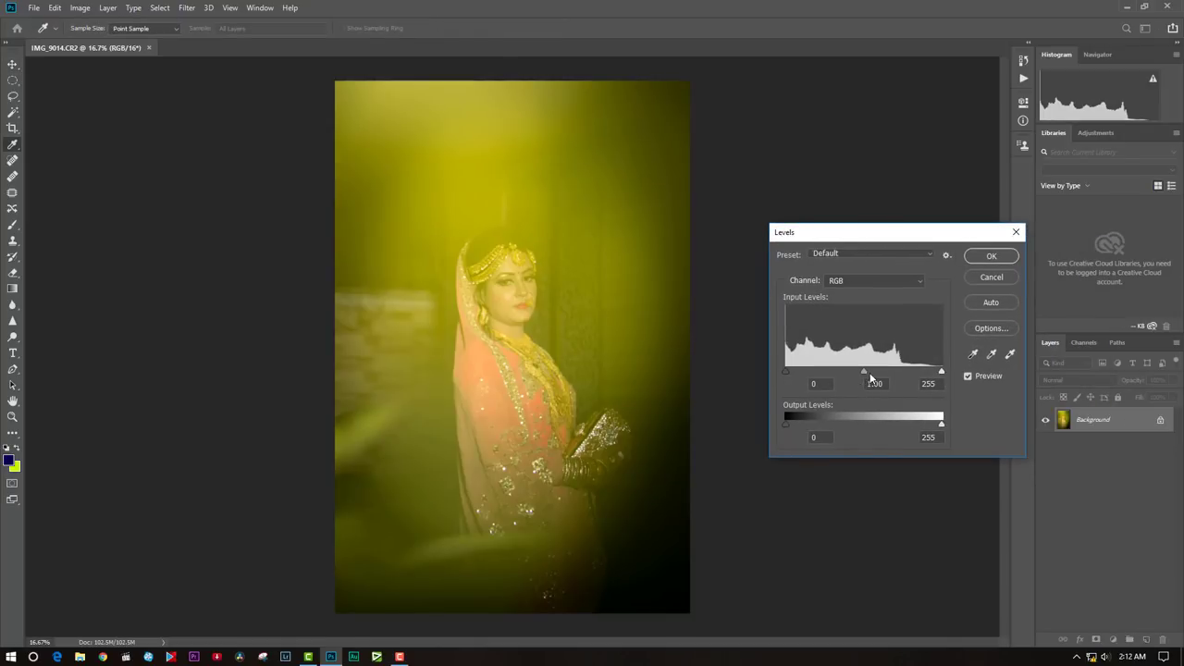
mouse_move(863, 374)
left_mouse_down()
mouse_move(829, 374)
mouse_move(865, 373)
mouse_move(851, 368)
left_mouse_up()
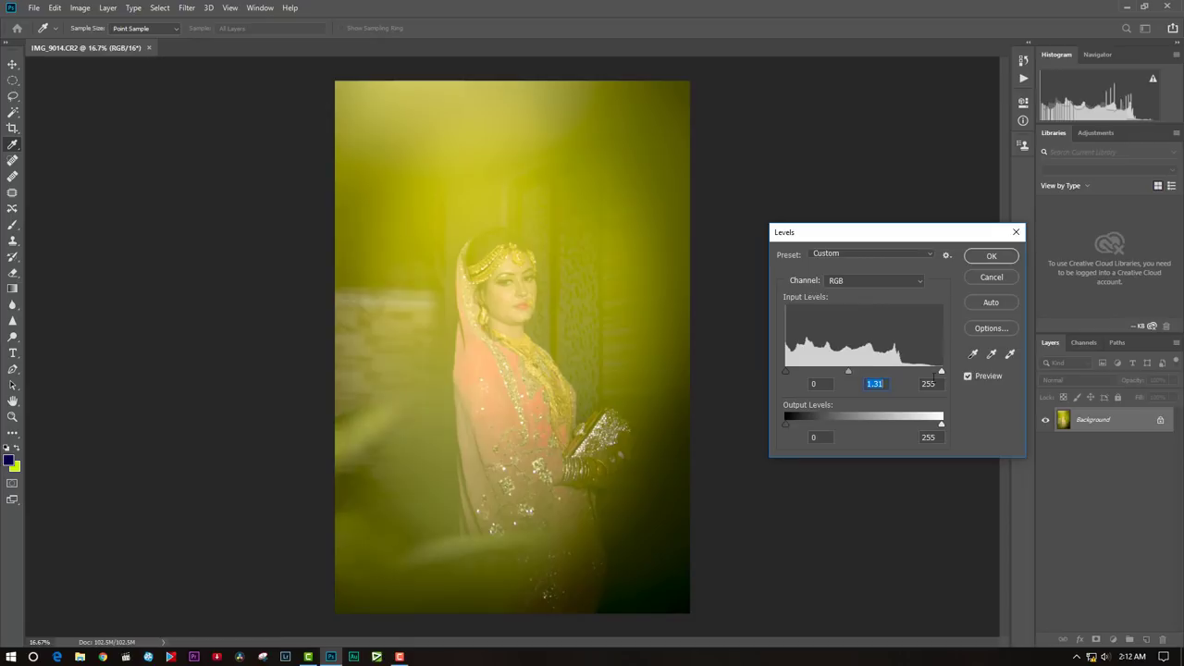
left_click_drag(940, 372, 919, 373)
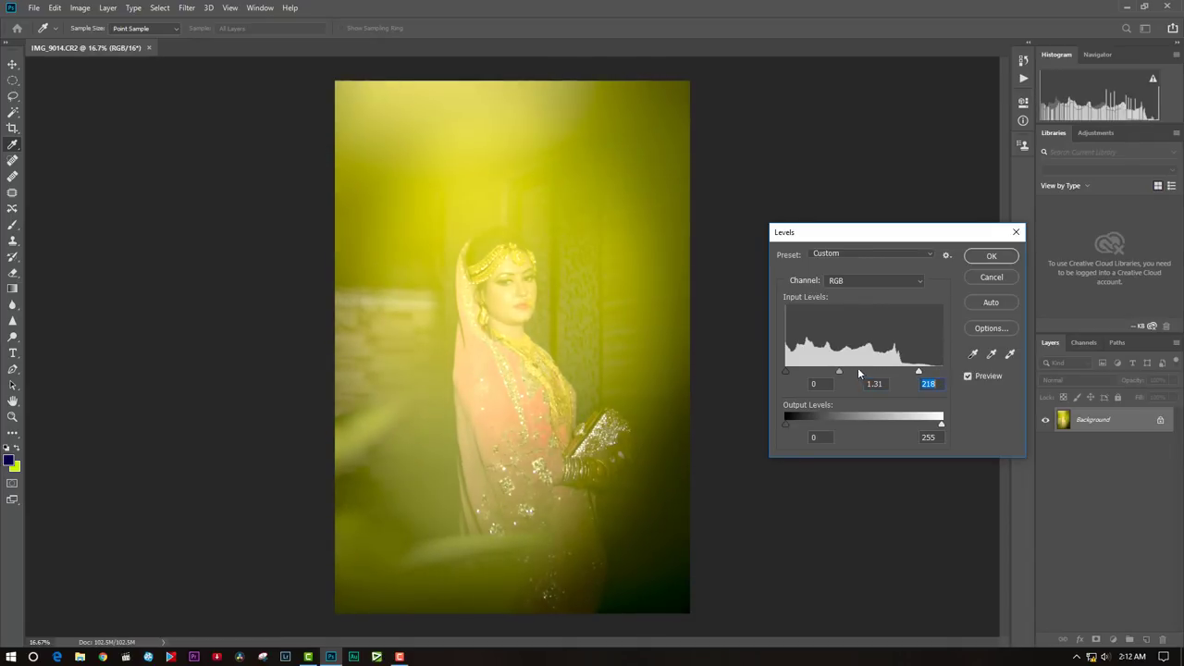
left_click_drag(838, 368, 848, 368)
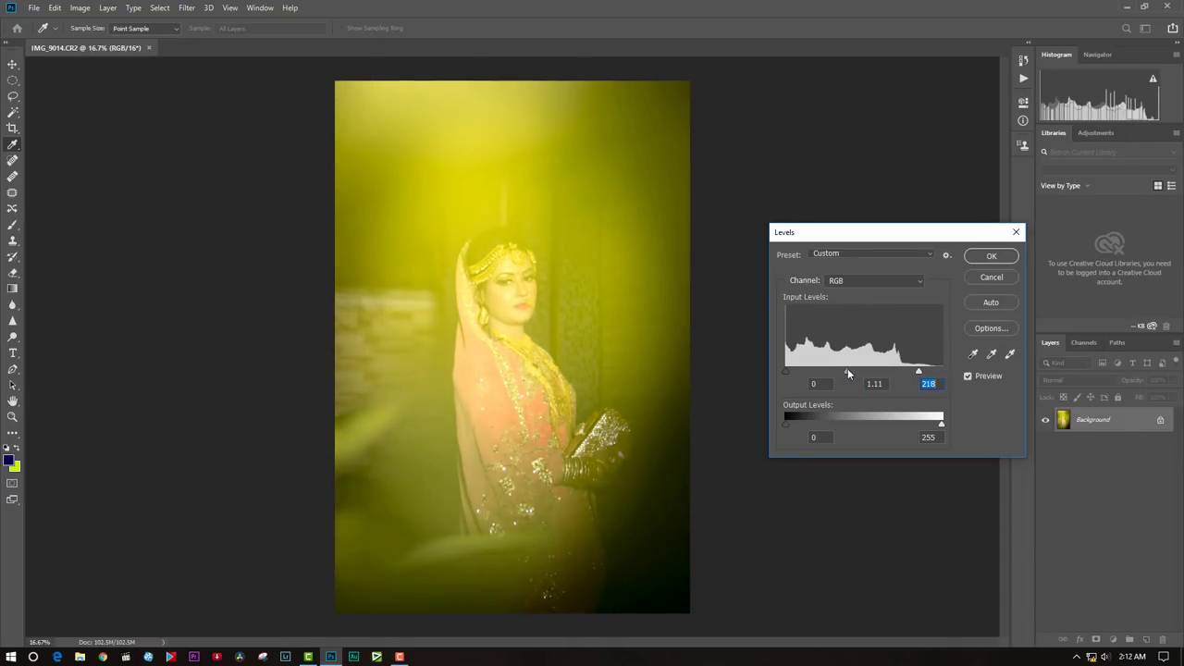
left_click_drag(919, 373, 931, 374)
left_click_drag(786, 371, 800, 372)
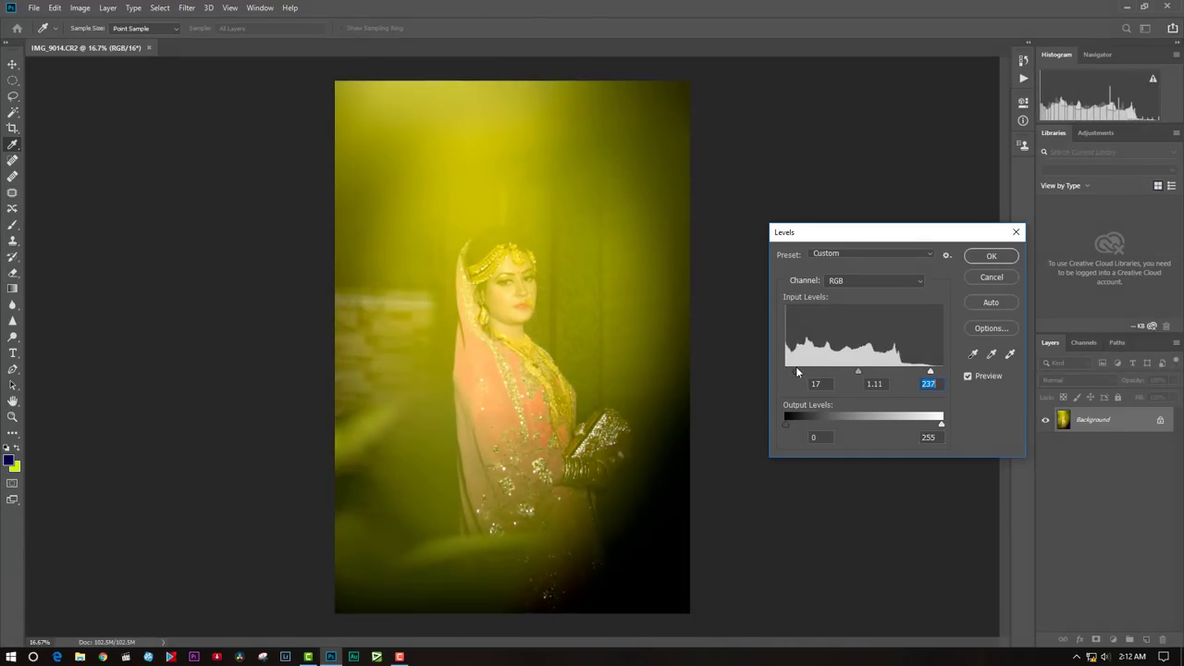
left_click(984, 256)
key("v")
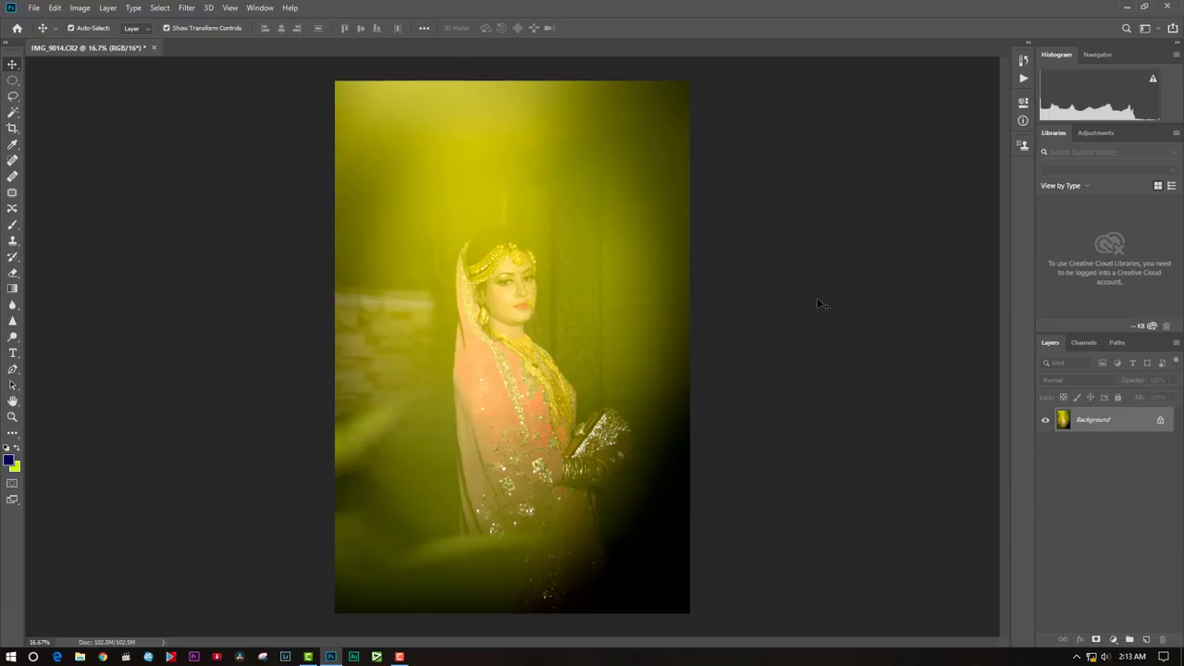
key("ctrl+u")
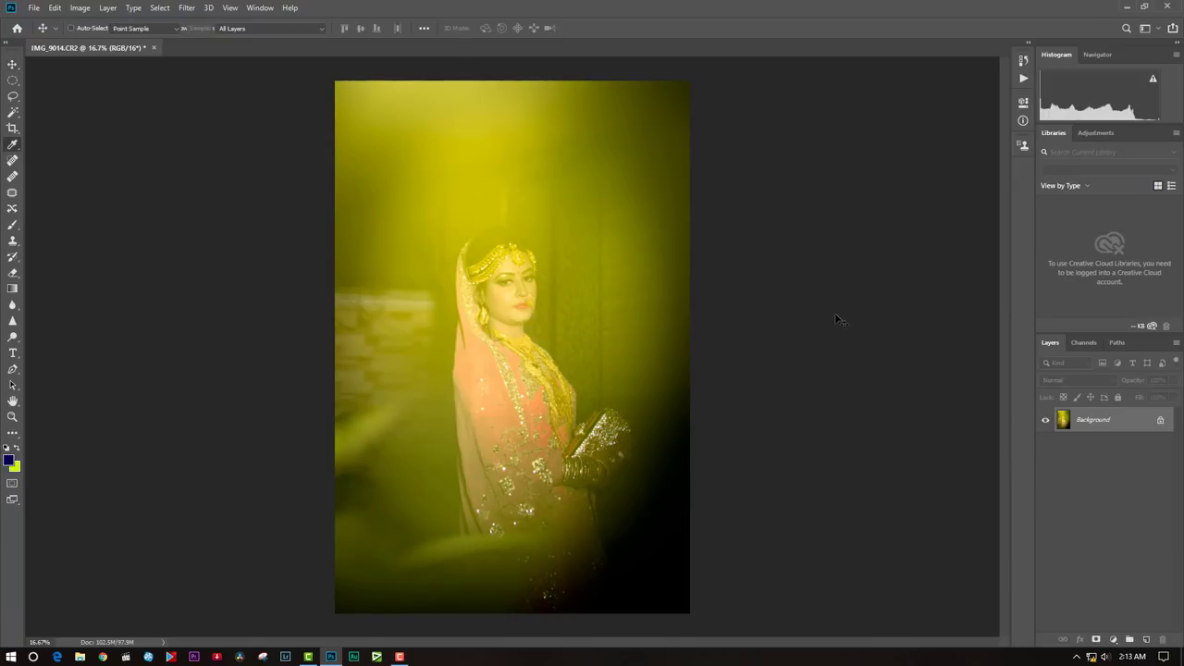
left_click_drag(616, 132, 878, 196)
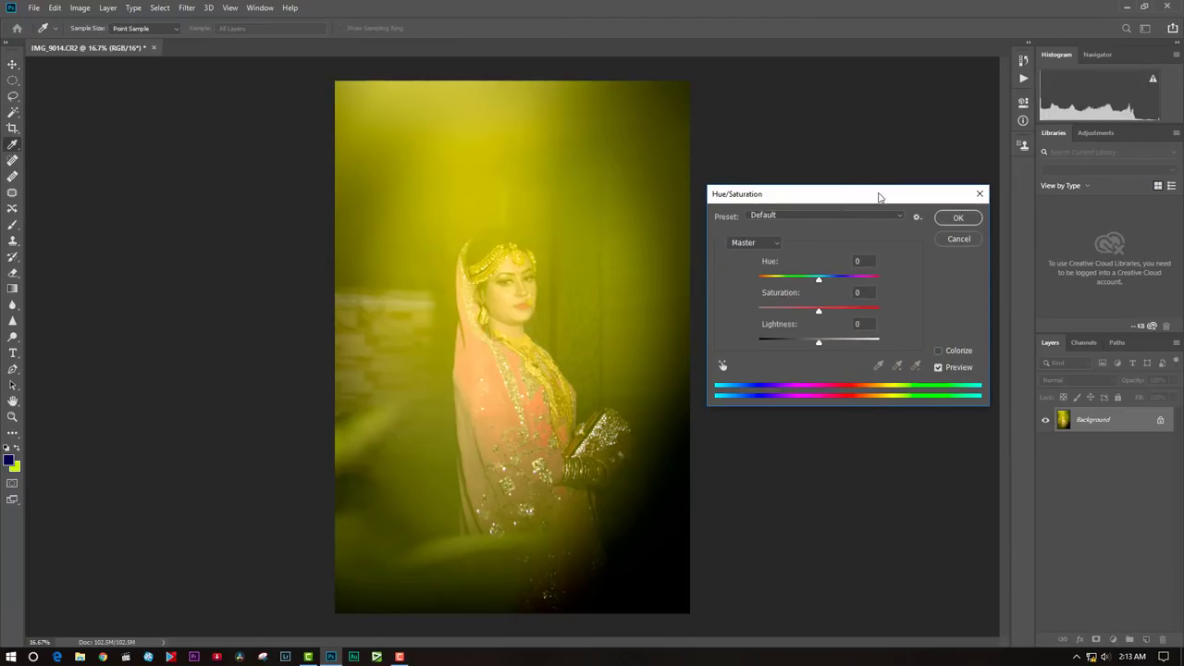
left_click(957, 239)
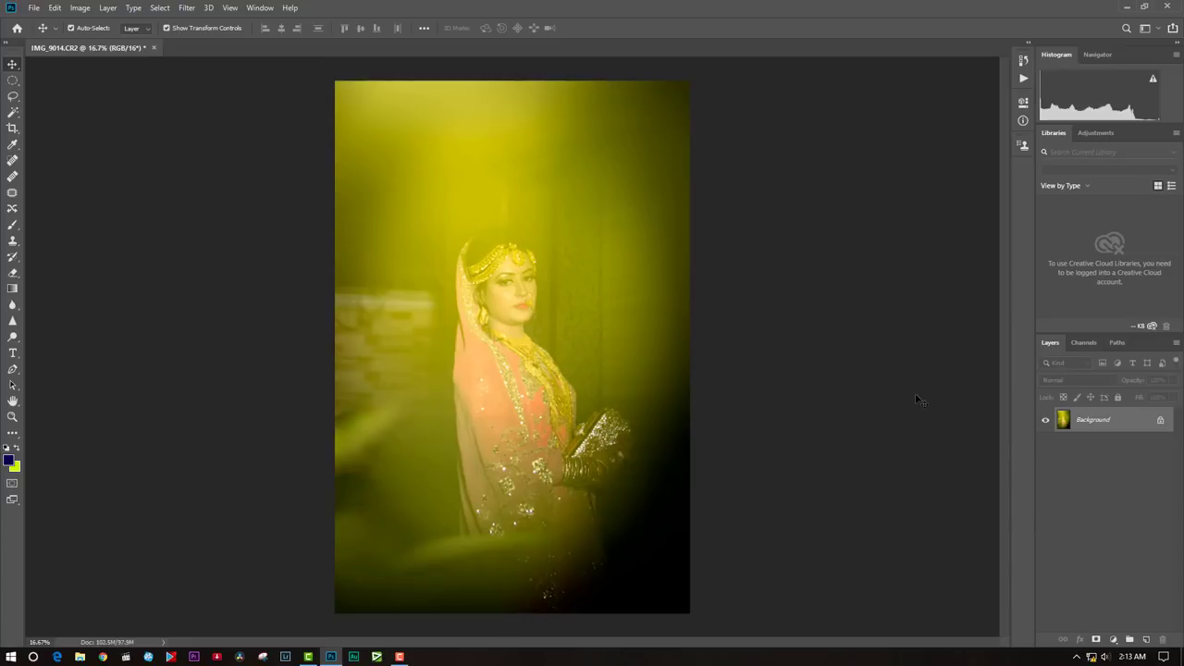
left_click(1113, 640)
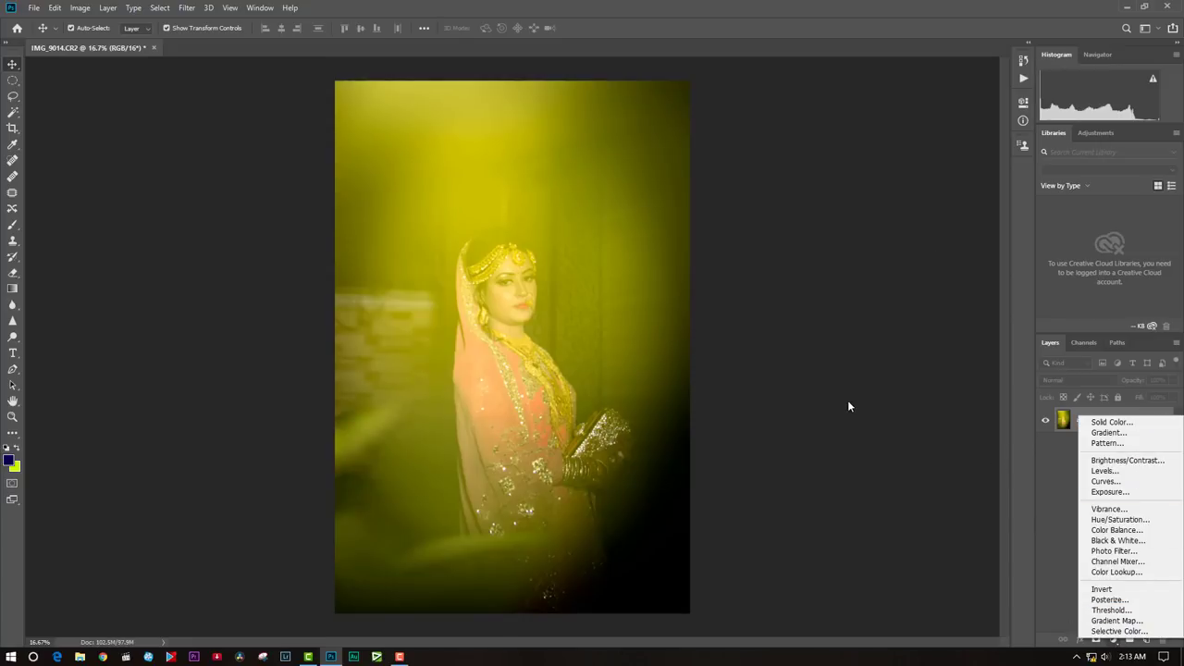
left_click(844, 351)
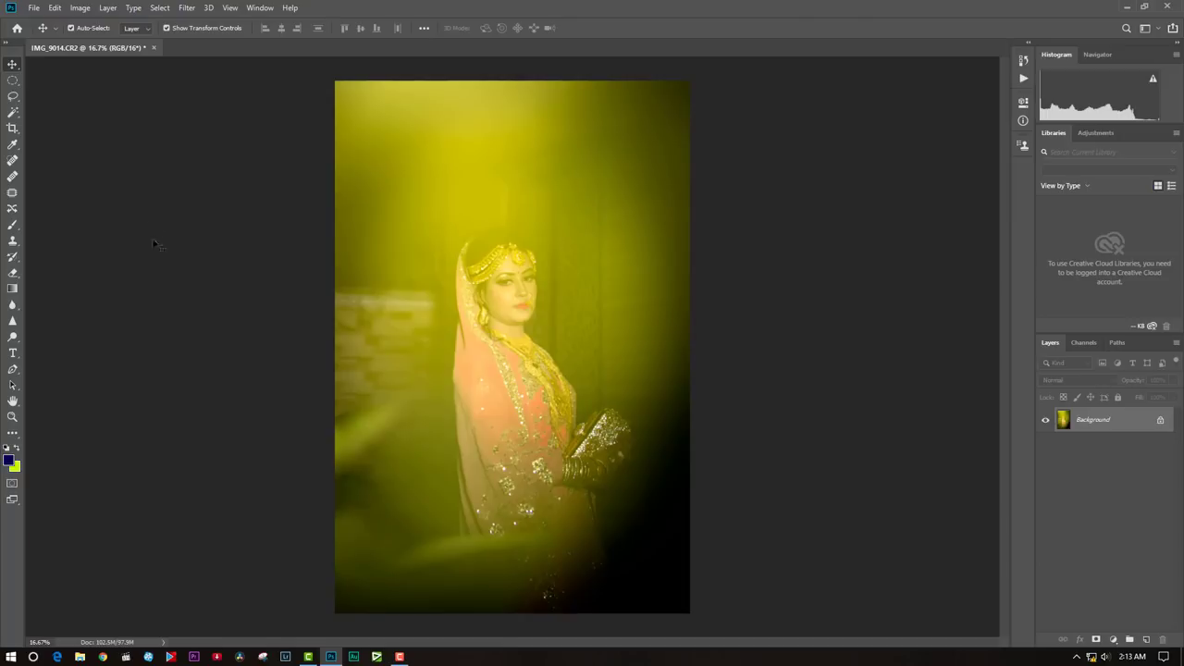